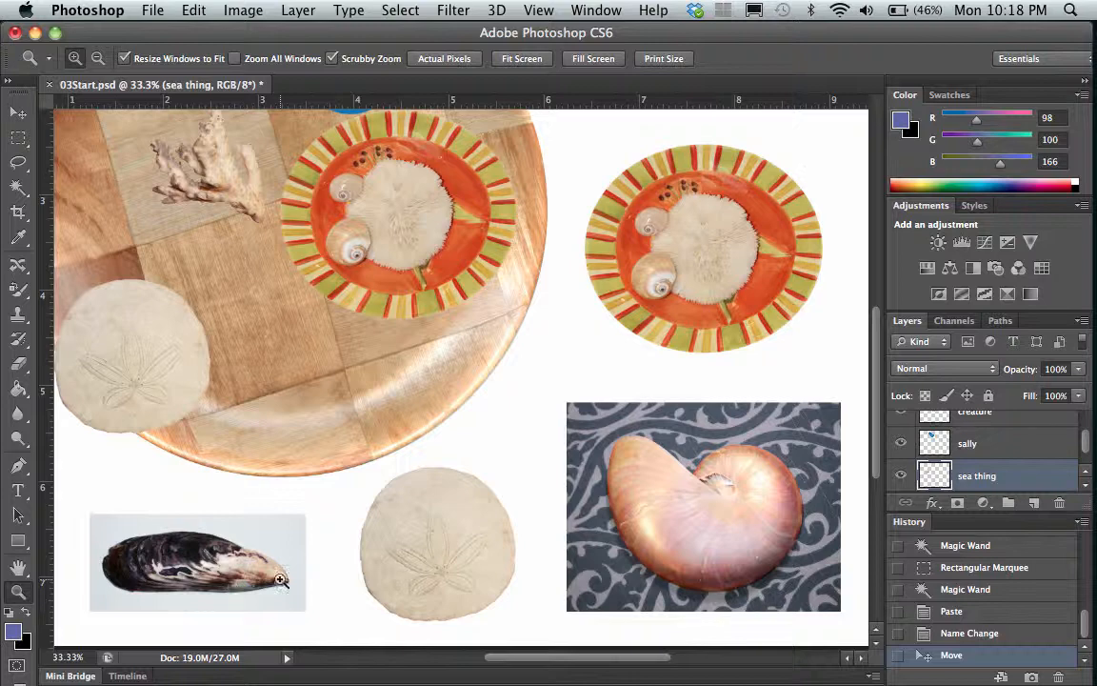
Try tracing the mussel's outline in one freehand stroke with the Lasso tool, and clear the selection.
left_click_drag(175, 564, 181, 572)
left_click(181, 571)
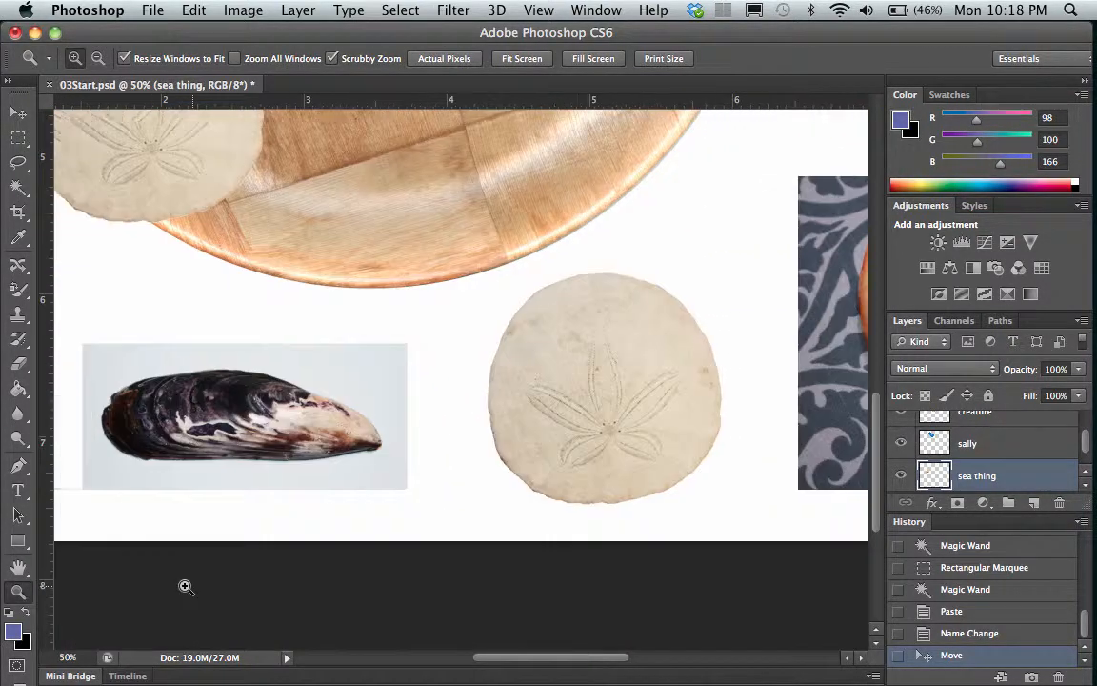
left_click(295, 447)
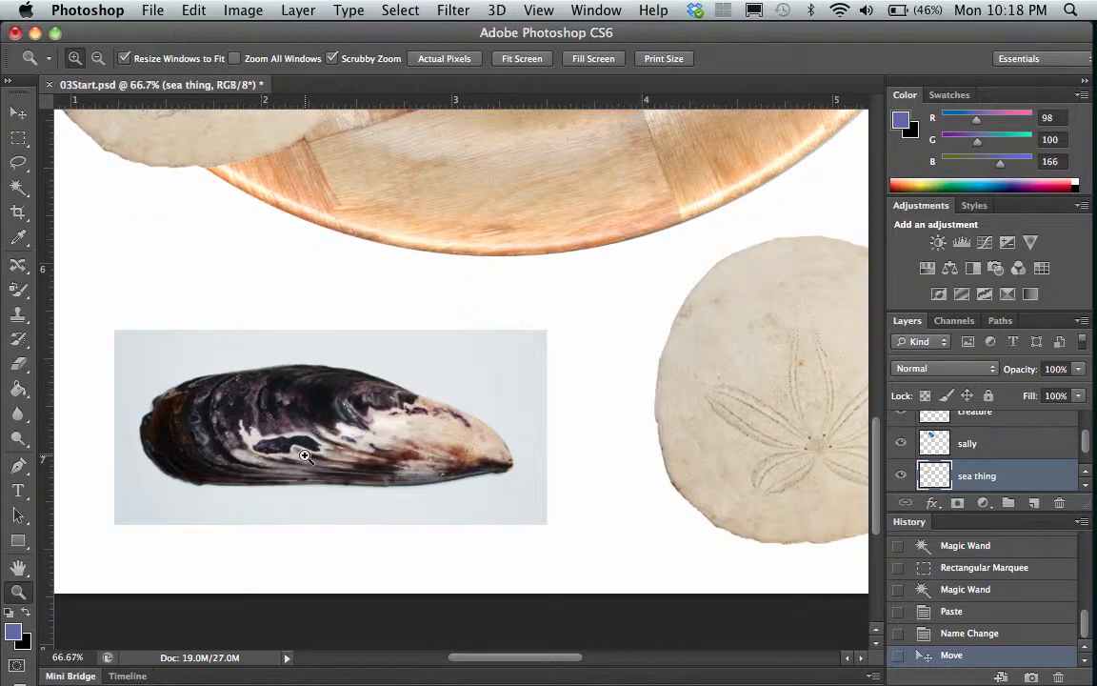
left_click(362, 413)
scroll(364, 414, "left", 3)
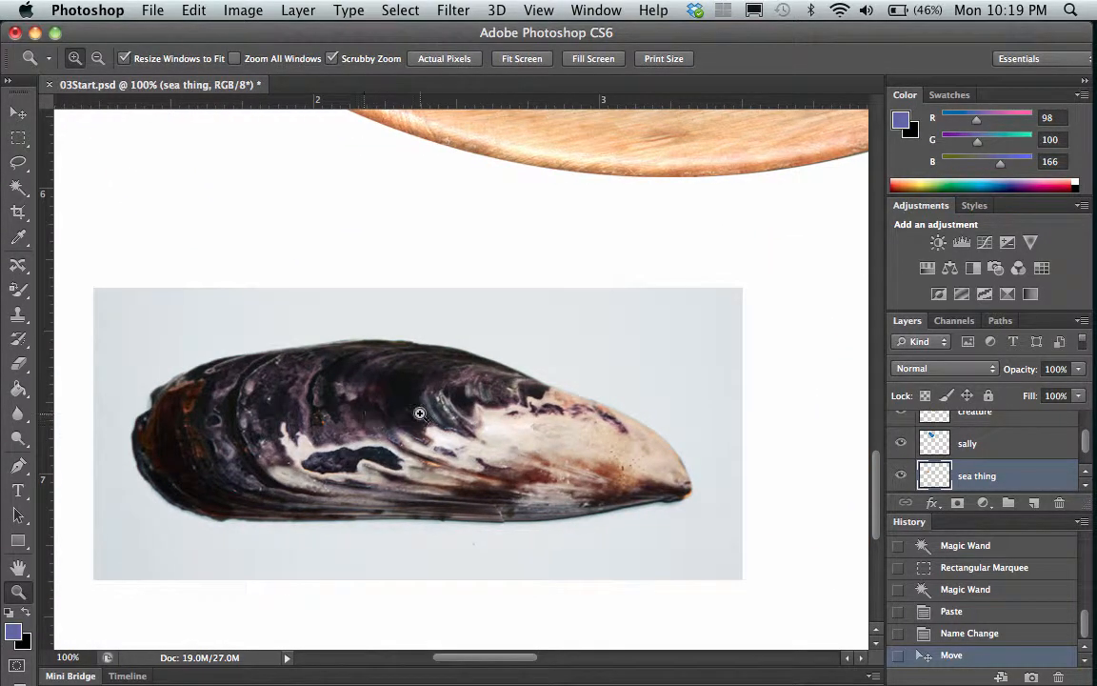
scroll(384, 354, "left", 2)
scroll(385, 354, "right", 1)
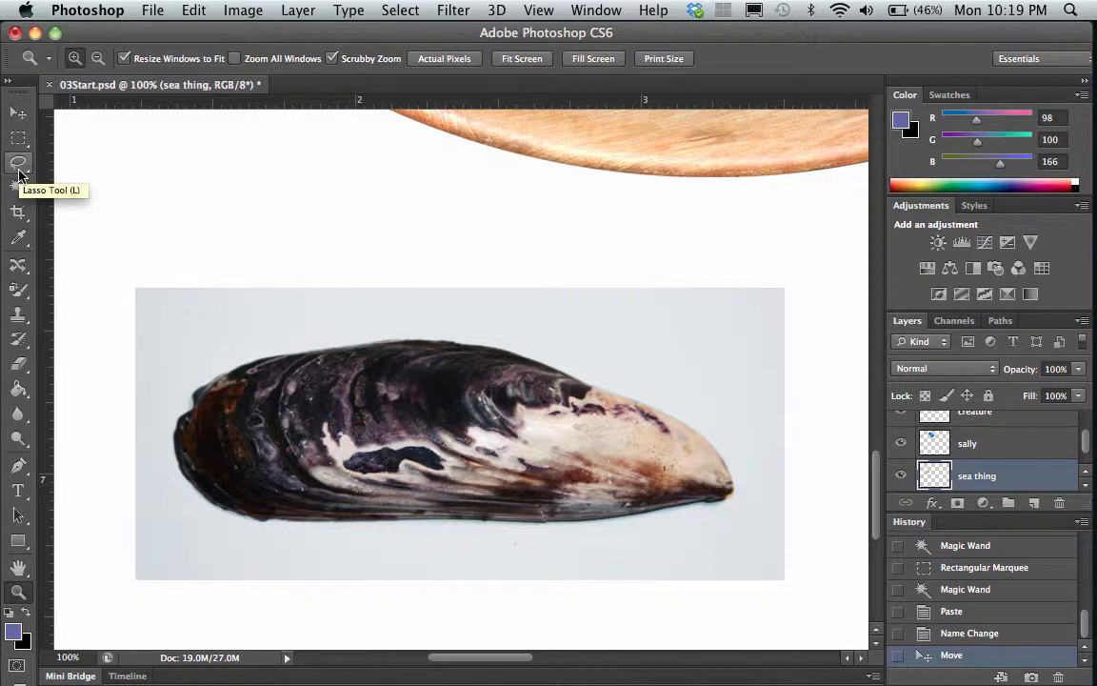
left_click_drag(19, 173, 76, 184)
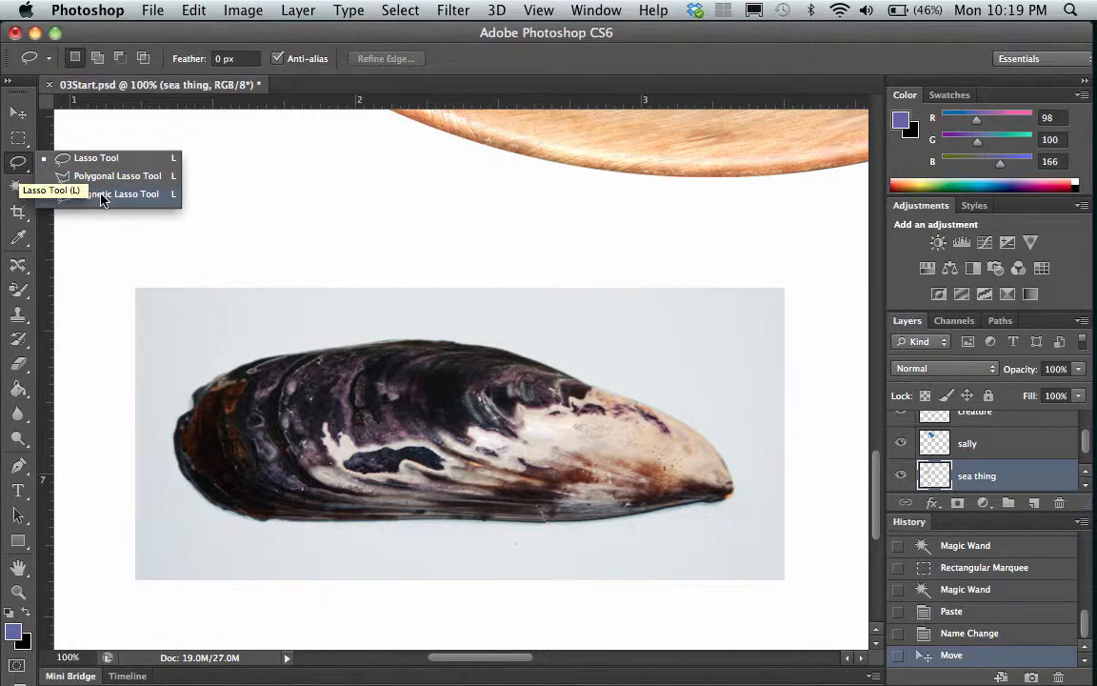
left_click(96, 162)
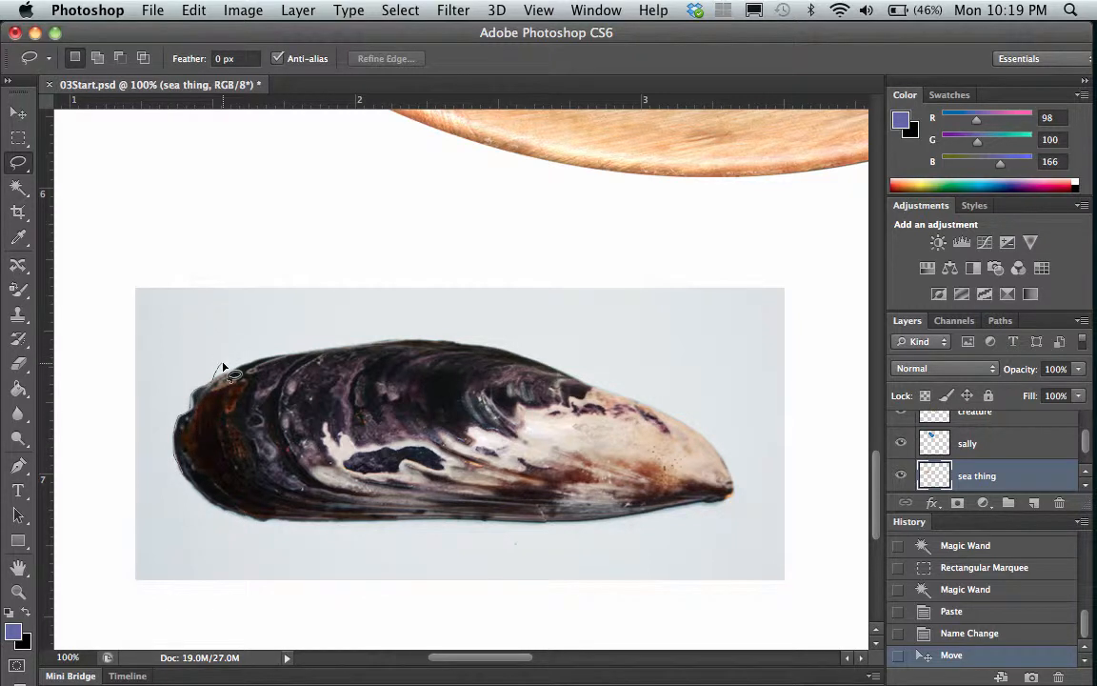
mouse_move(223, 364)
left_mouse_down()
mouse_move(427, 338)
mouse_move(537, 360)
mouse_move(515, 347)
mouse_move(662, 419)
mouse_move(731, 479)
mouse_move(729, 497)
mouse_move(651, 517)
mouse_move(543, 523)
mouse_move(160, 385)
mouse_move(169, 404)
mouse_move(193, 398)
left_mouse_up()
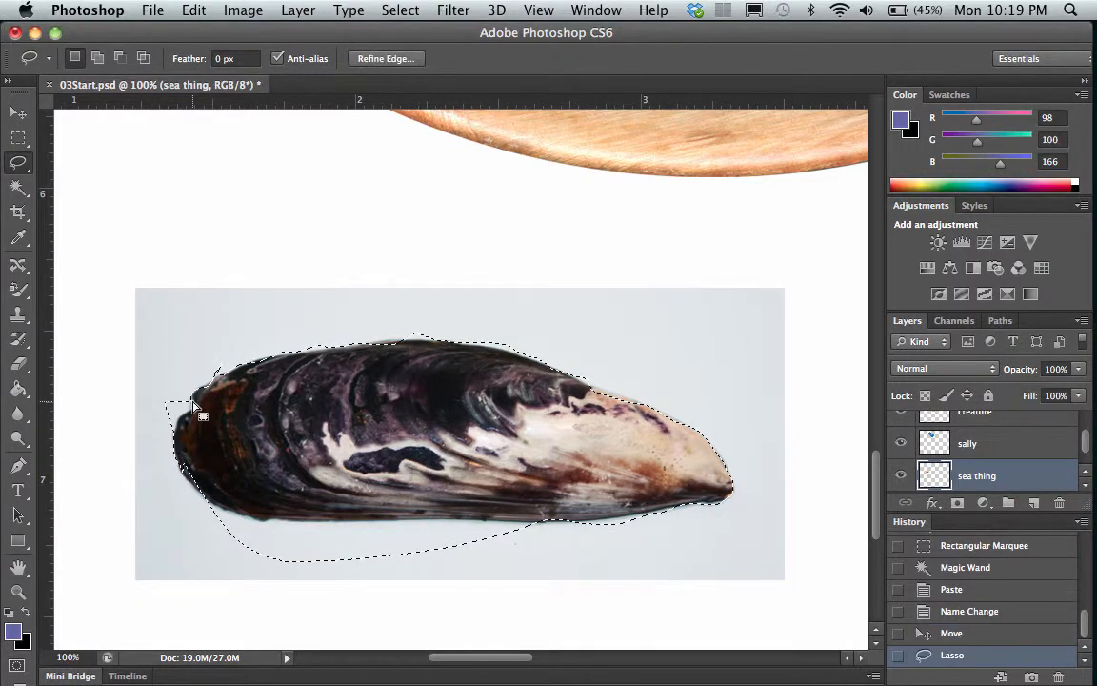
left_click(378, 362)
Draw a loose Lasso selection around the whole mussel with some background, and deselect it.
mouse_move(200, 350)
left_mouse_down()
mouse_move(446, 335)
mouse_move(640, 366)
mouse_move(749, 467)
mouse_move(723, 523)
mouse_move(628, 550)
mouse_move(306, 565)
left_mouse_up()
mouse_move(189, 527)
left_mouse_down()
mouse_move(128, 399)
mouse_move(209, 358)
left_mouse_up()
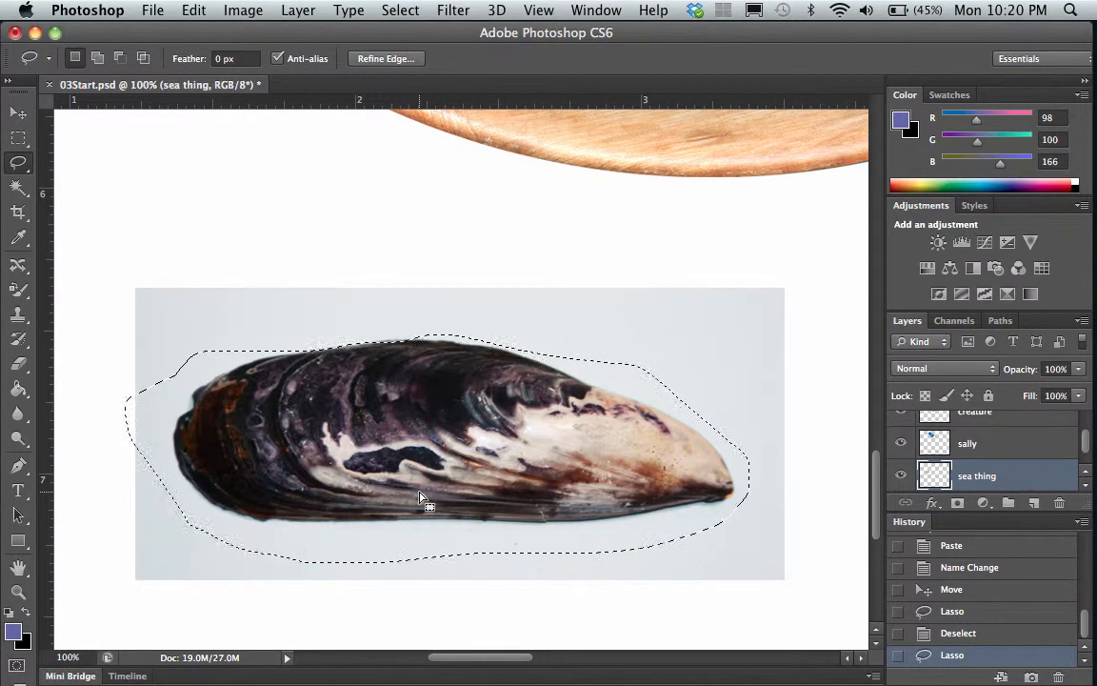
key("super+d")
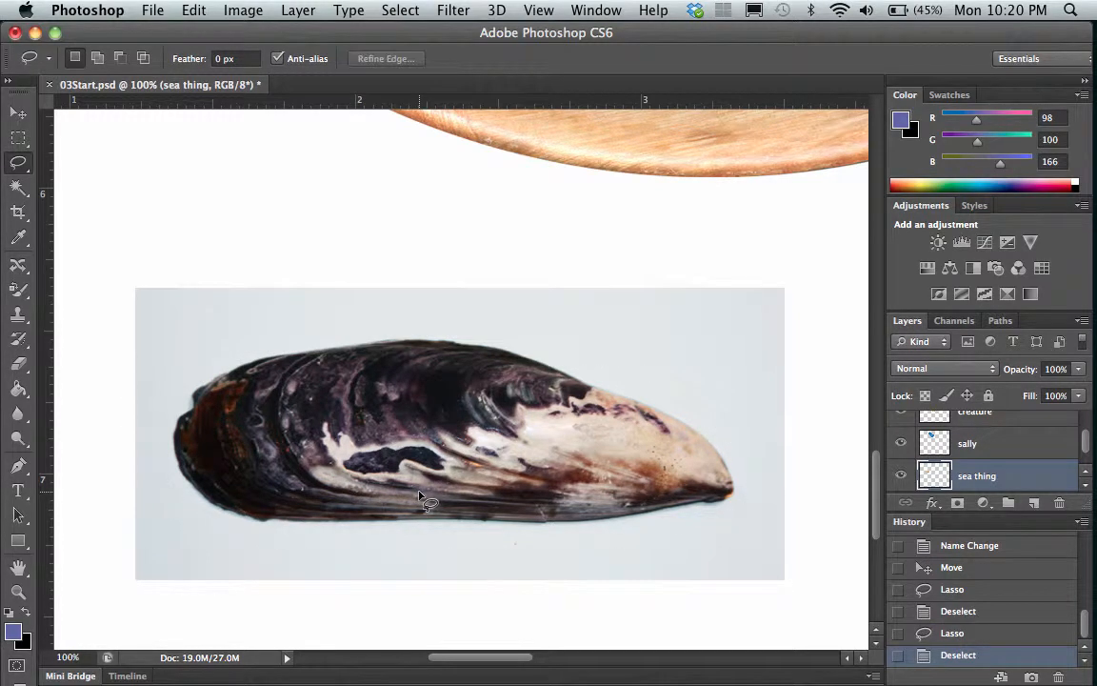
Try outlining the mussel's upper left edge with straight segments using the Polygonal Lasso tool.
mouse_move(13, 167)
left_mouse_down()
mouse_move(68, 155)
mouse_move(96, 184)
left_mouse_up()
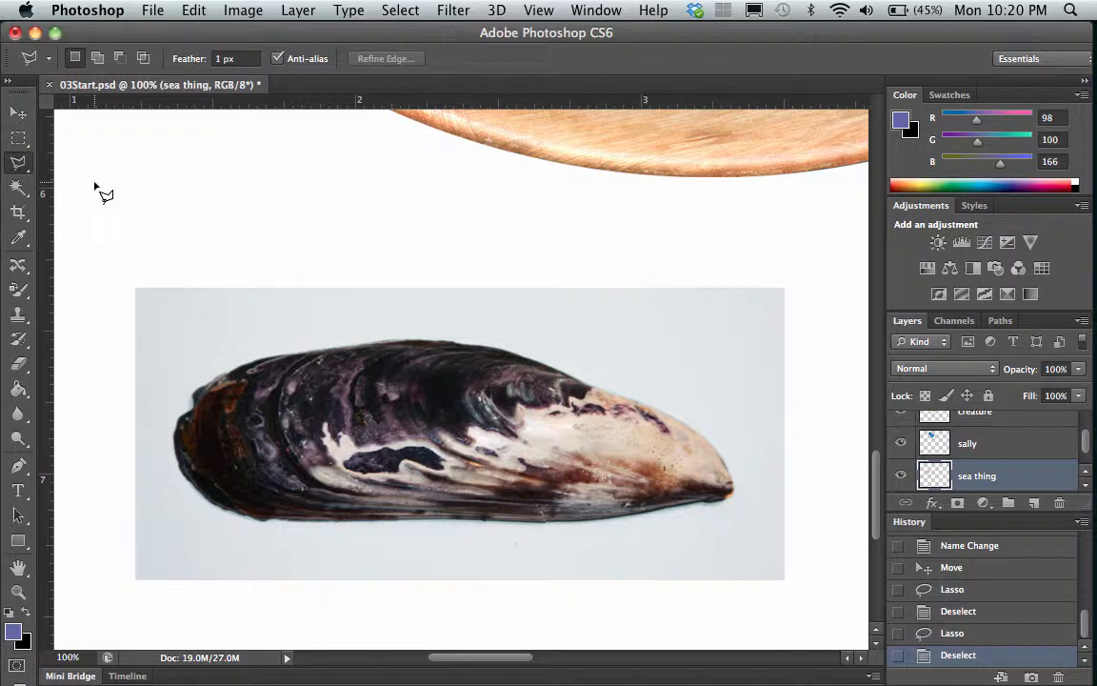
left_click(208, 386)
left_click(294, 353)
left_click(353, 342)
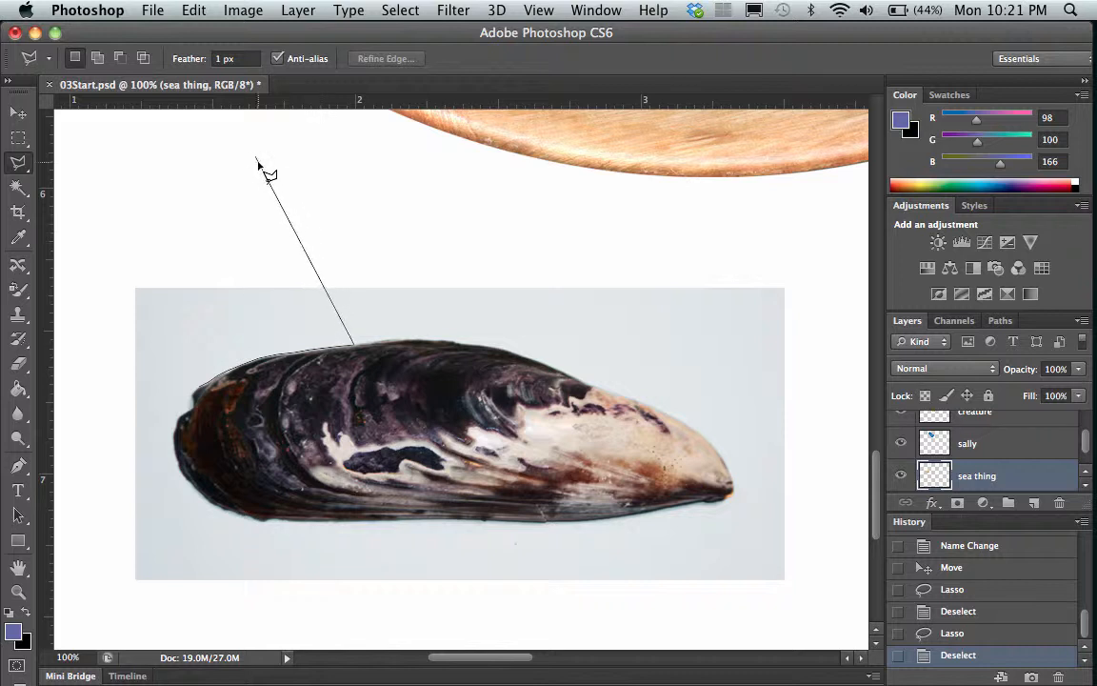
scroll(244, 127, "up", 5)
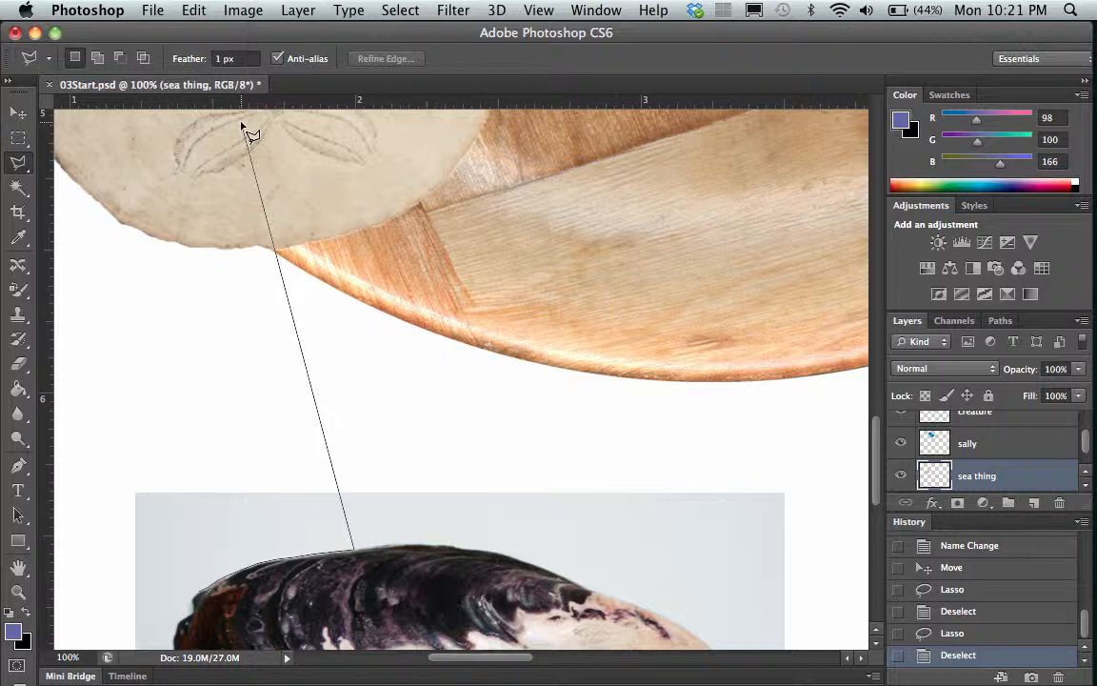
key("BackSpace")
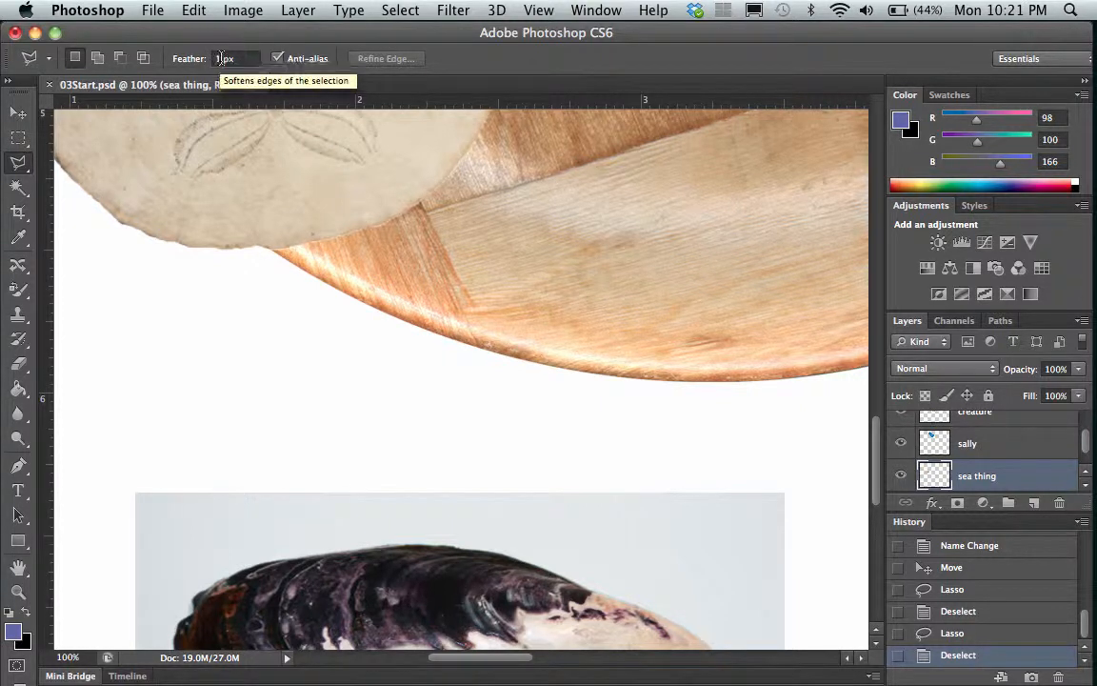
Set the Polygonal Lasso's feather to 0 px and return it to 1 px.
double_click(220, 57)
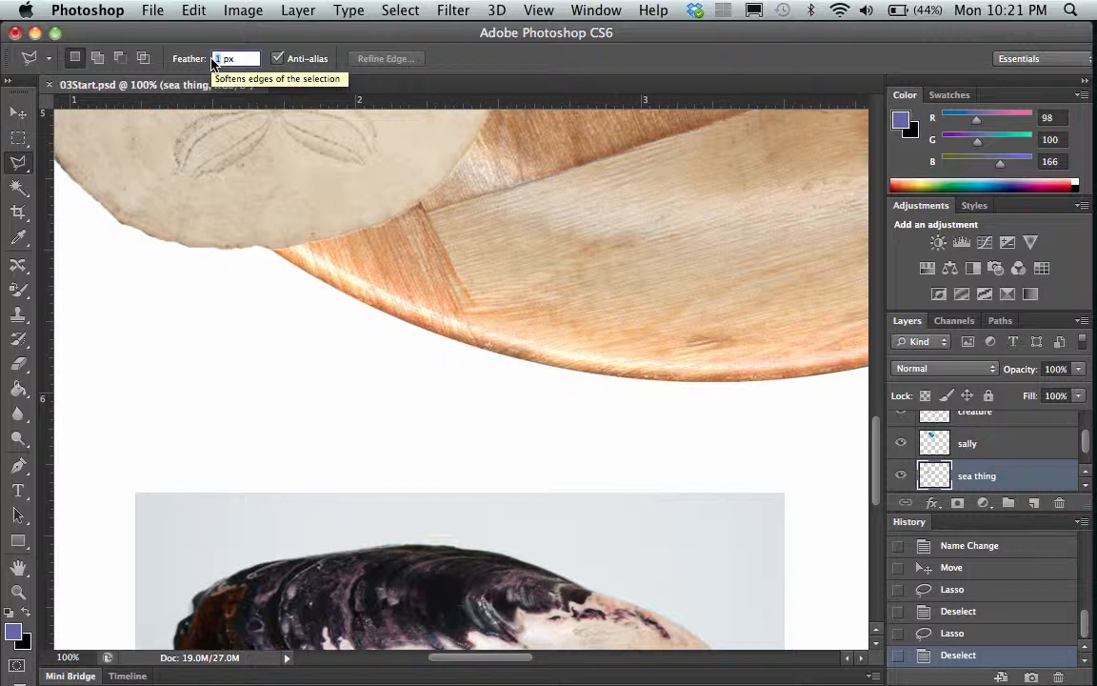
type("0")
scroll(218, 238, "down", 5)
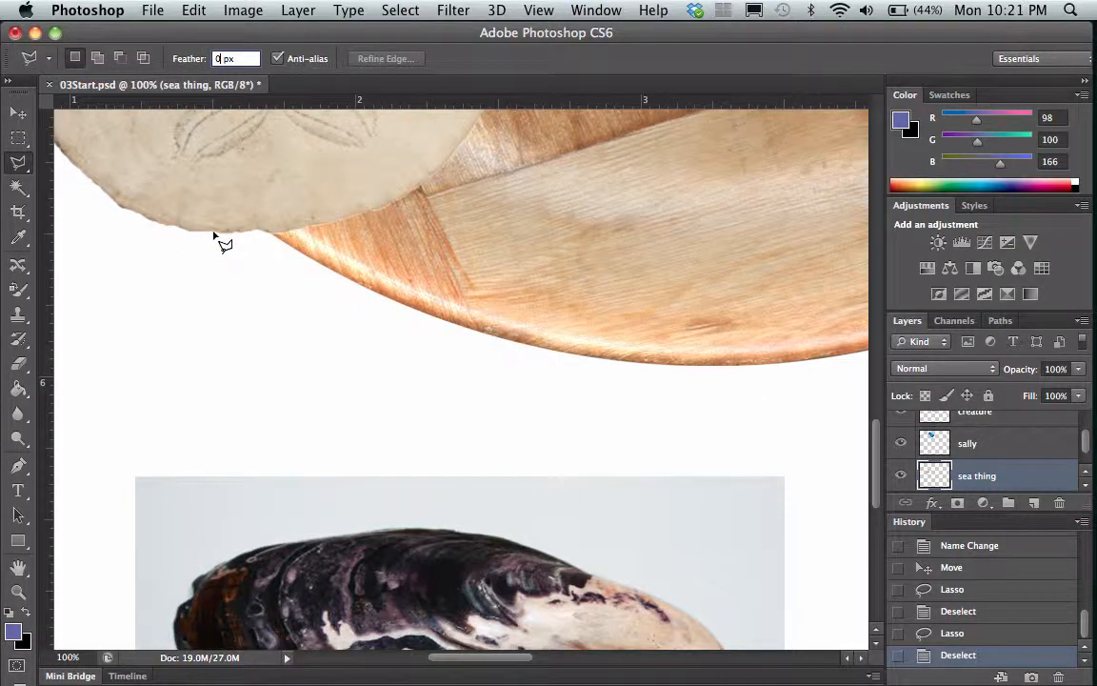
scroll(222, 243, "up", 1)
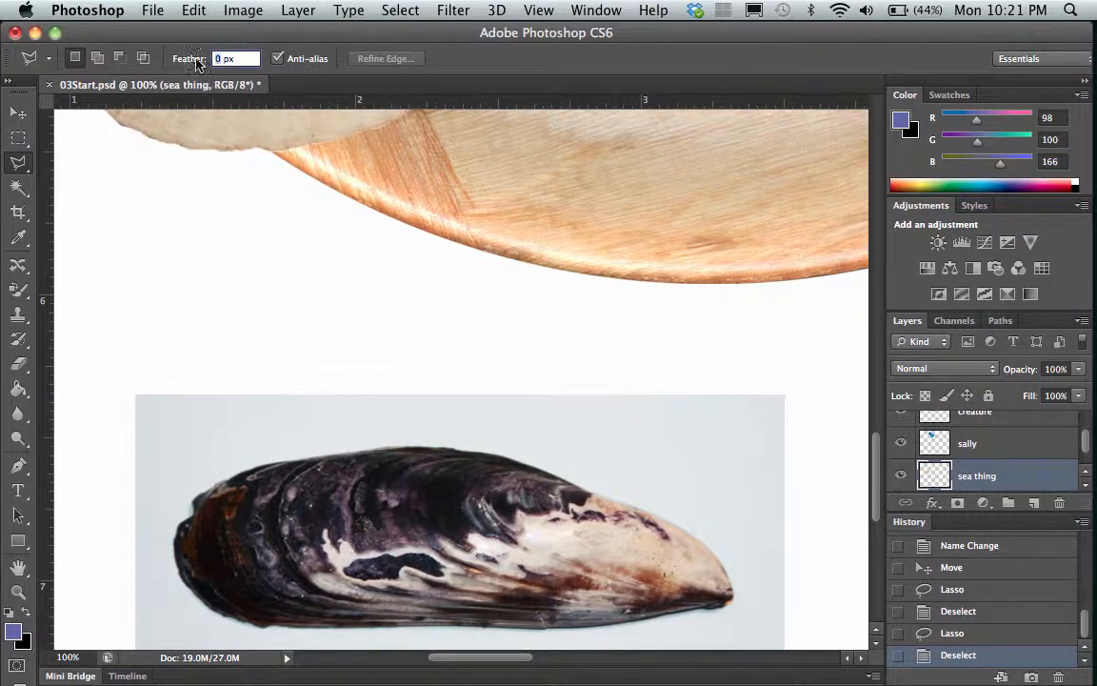
type("1")
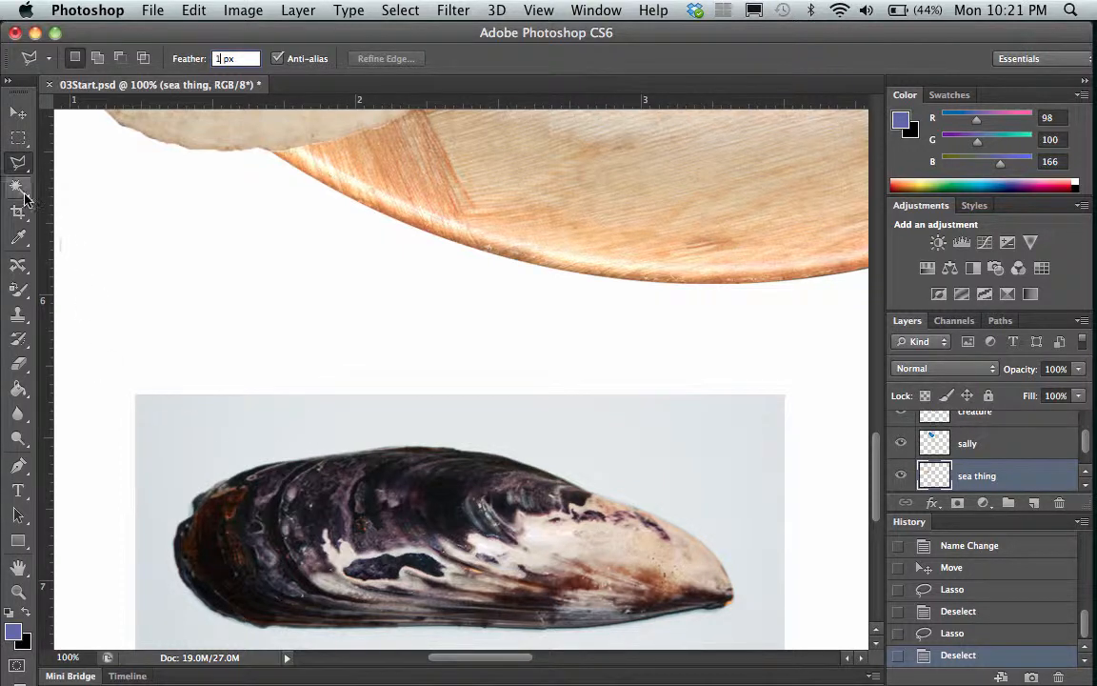
Select the strip along the mussel's upper edge with the Polygonal Lasso at 200% zoom, closing the selection straight across the shell.
scroll(186, 512, "down", 2)
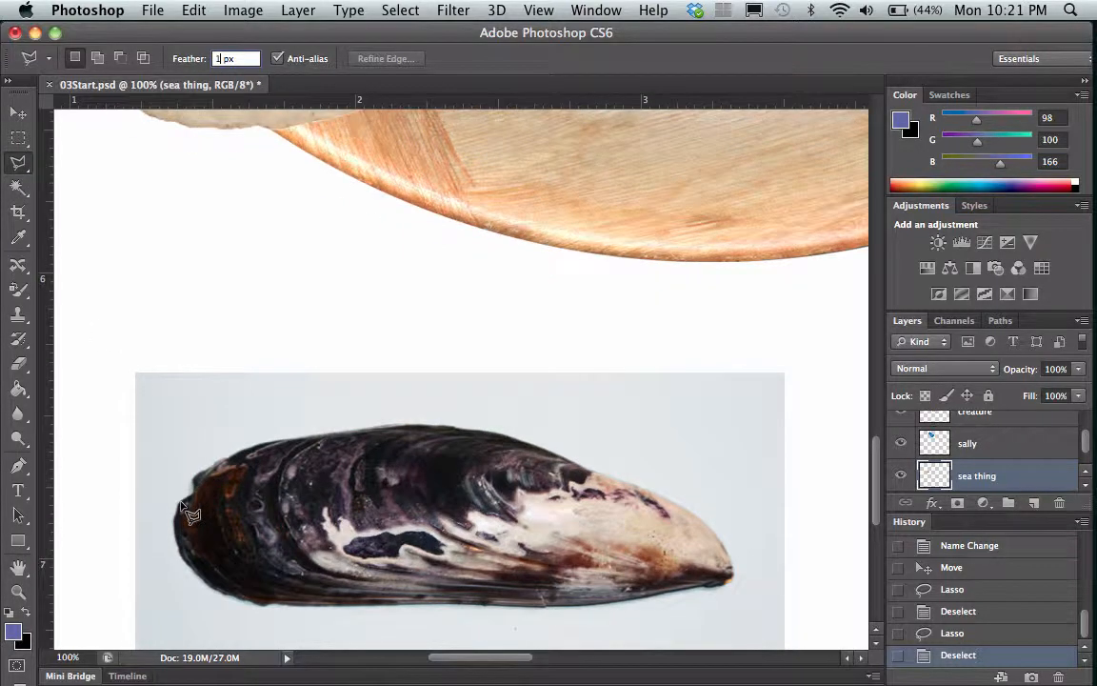
left_click(18, 592)
left_click(244, 575)
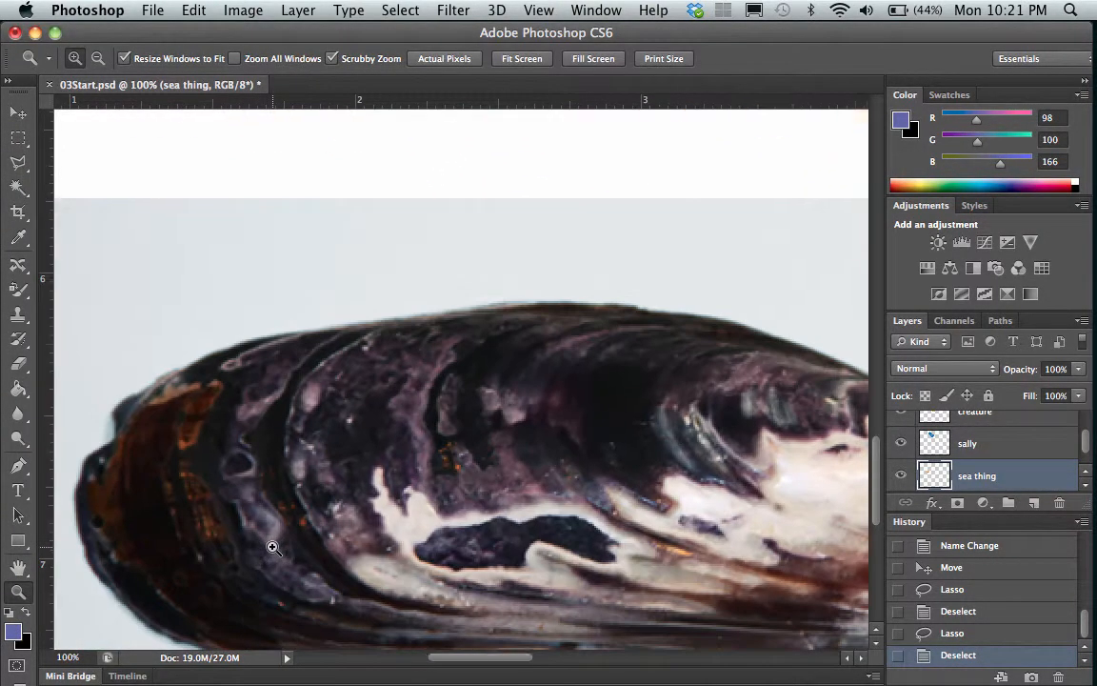
scroll(445, 500, "down", 3)
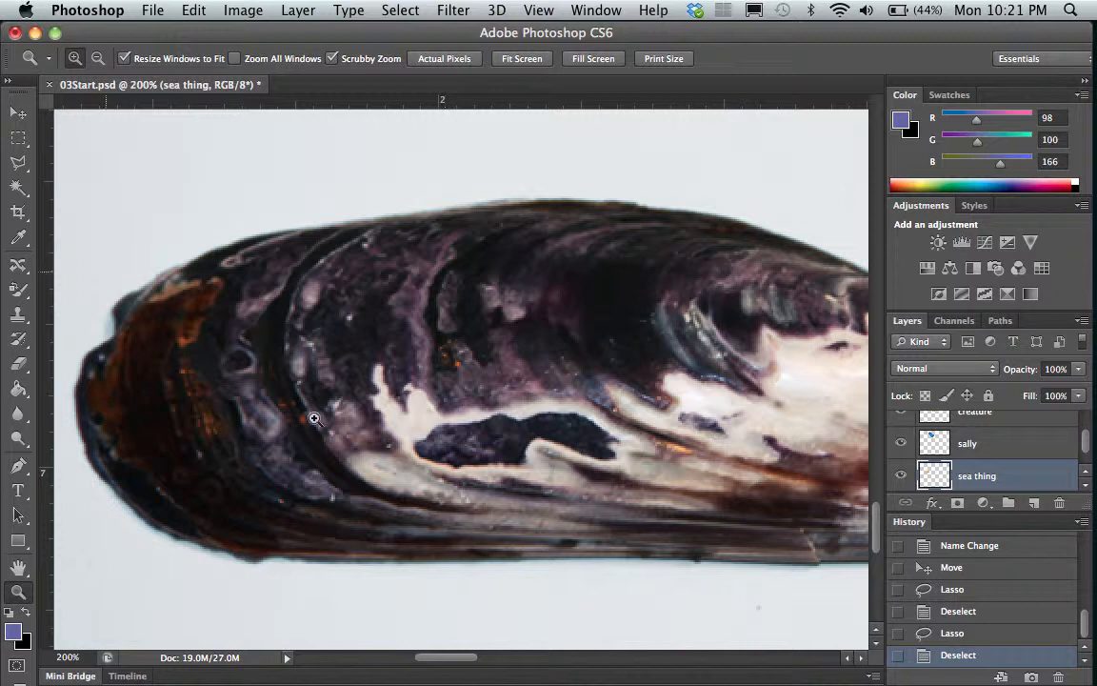
left_click(18, 162)
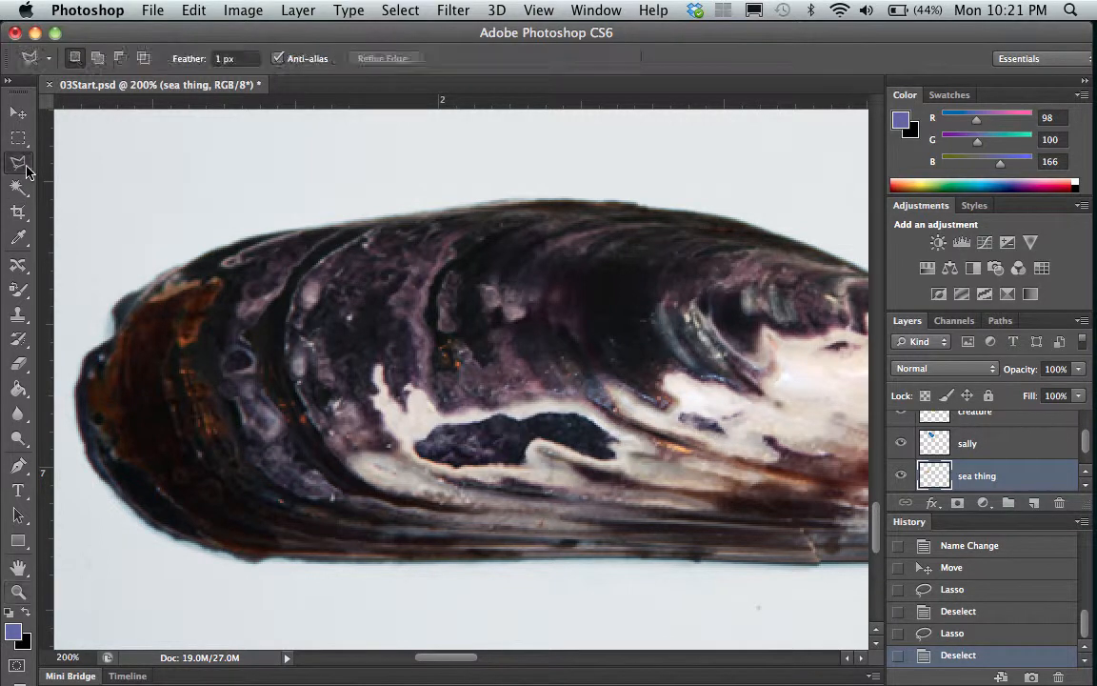
left_click(126, 294)
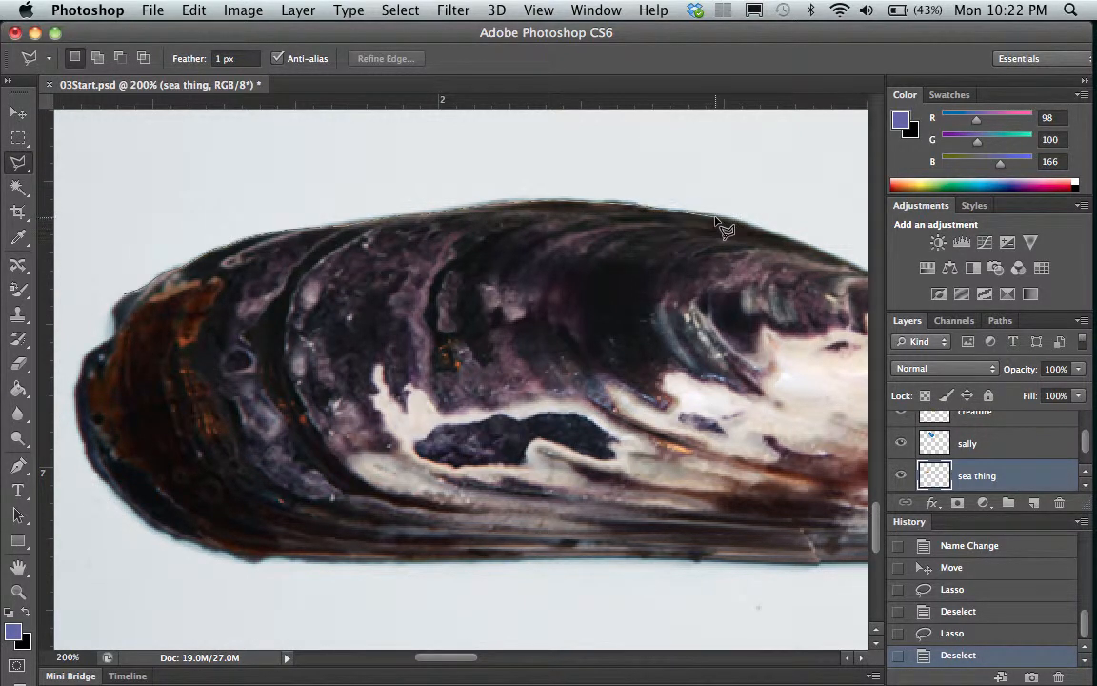
left_click(748, 227)
double_click(372, 265)
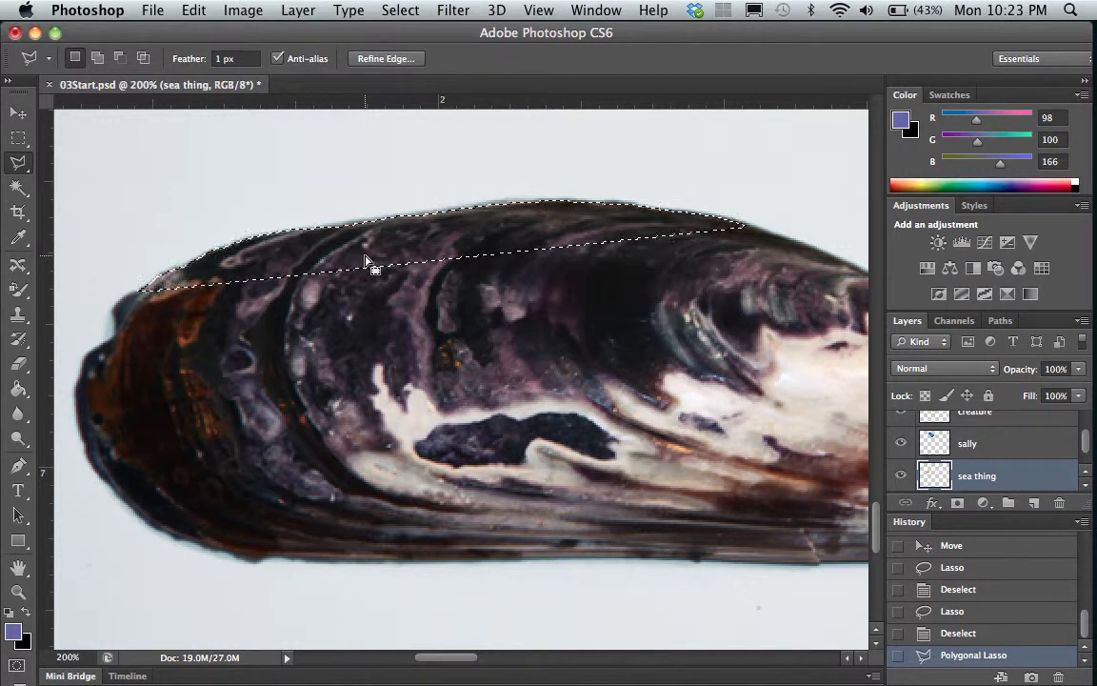
scroll(367, 259, "right", 3)
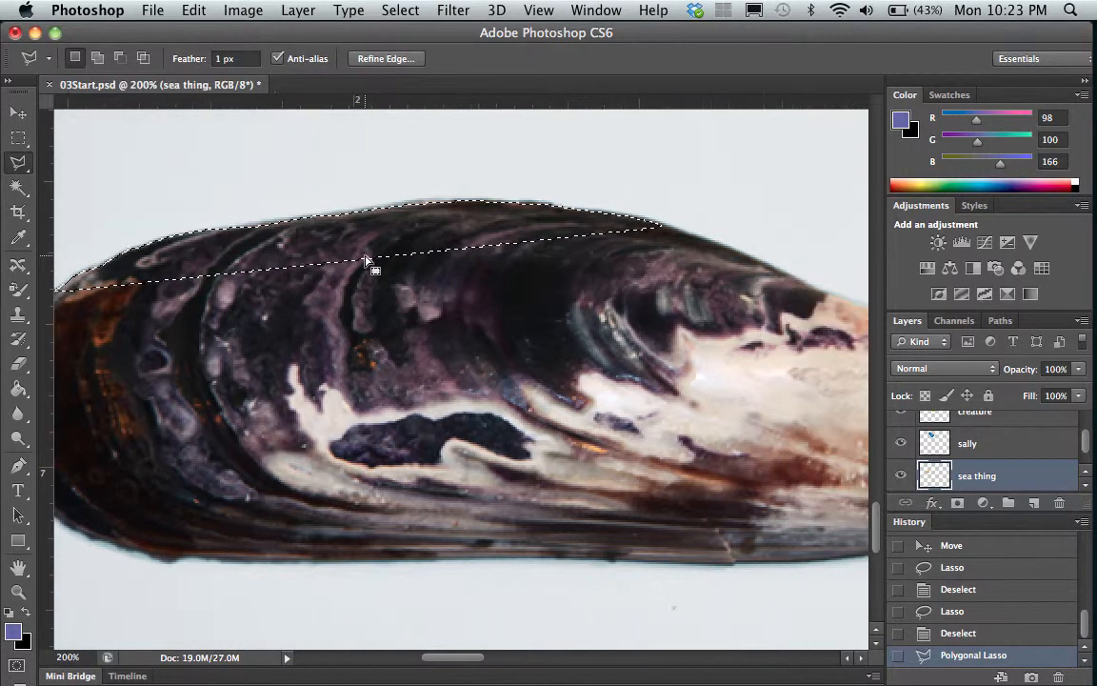
key("shift")
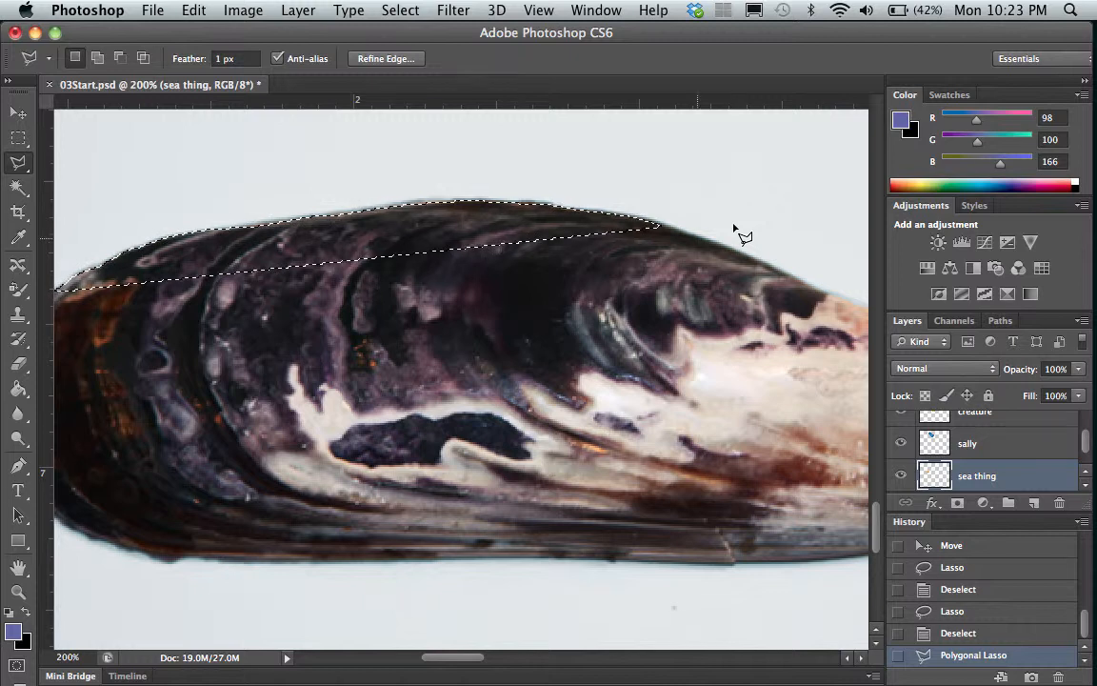
scroll(367, 207, "left", 1)
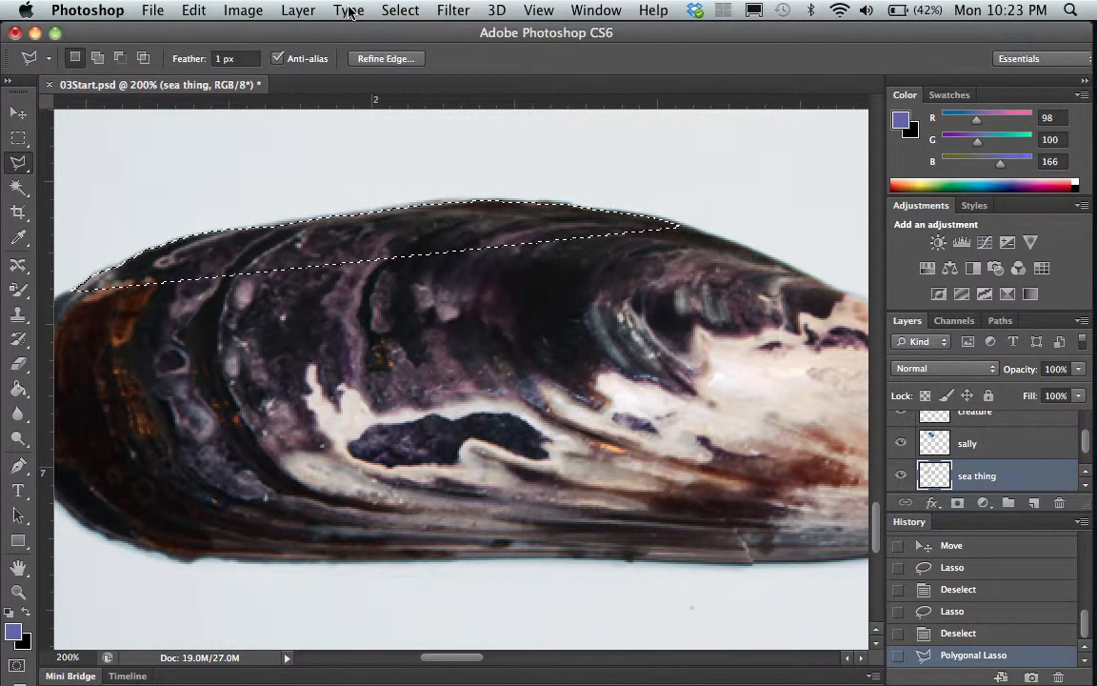
Save the current selection as a new channel named "mussel 1" in 03Start.psd.
left_click(400, 9)
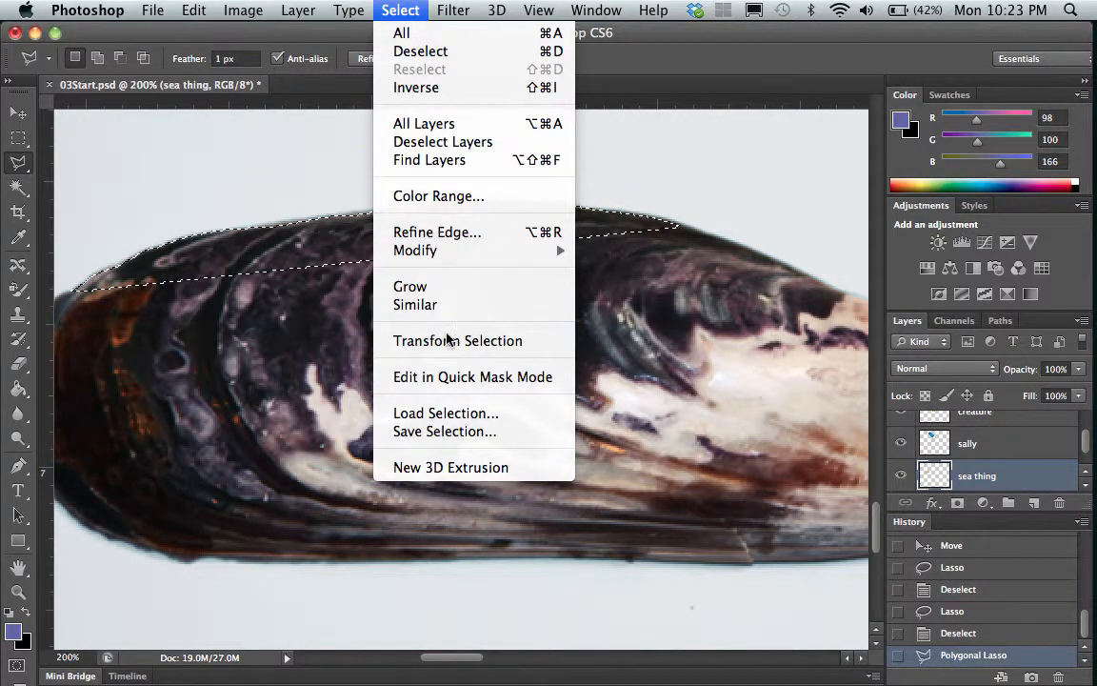
left_click(451, 439)
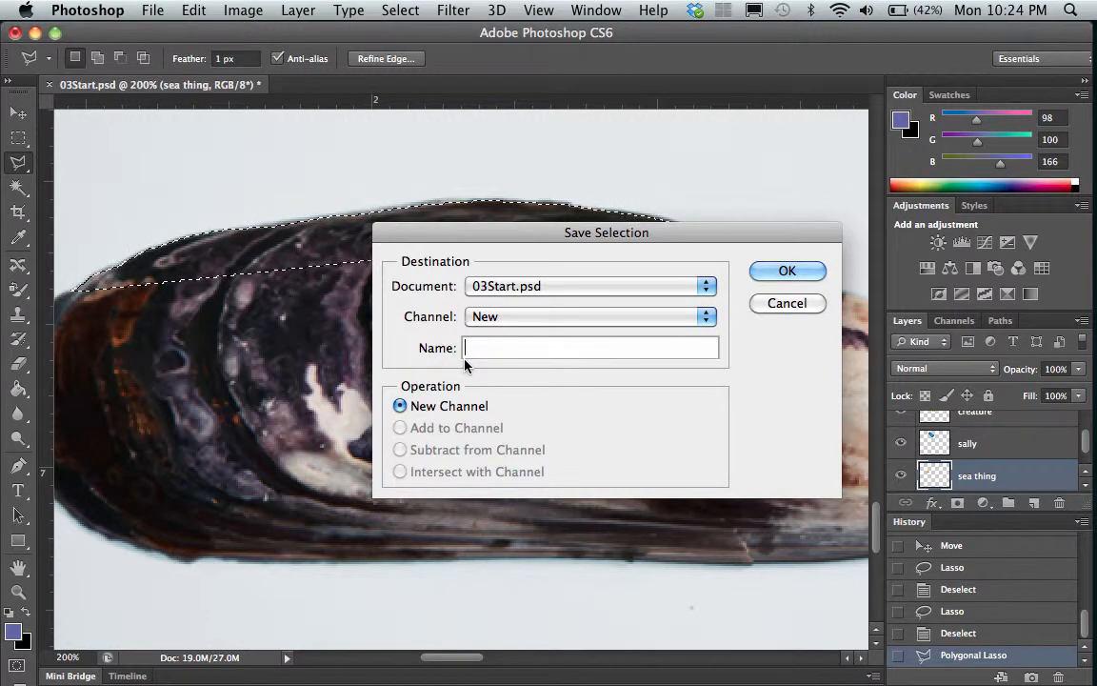
type("mussel ")
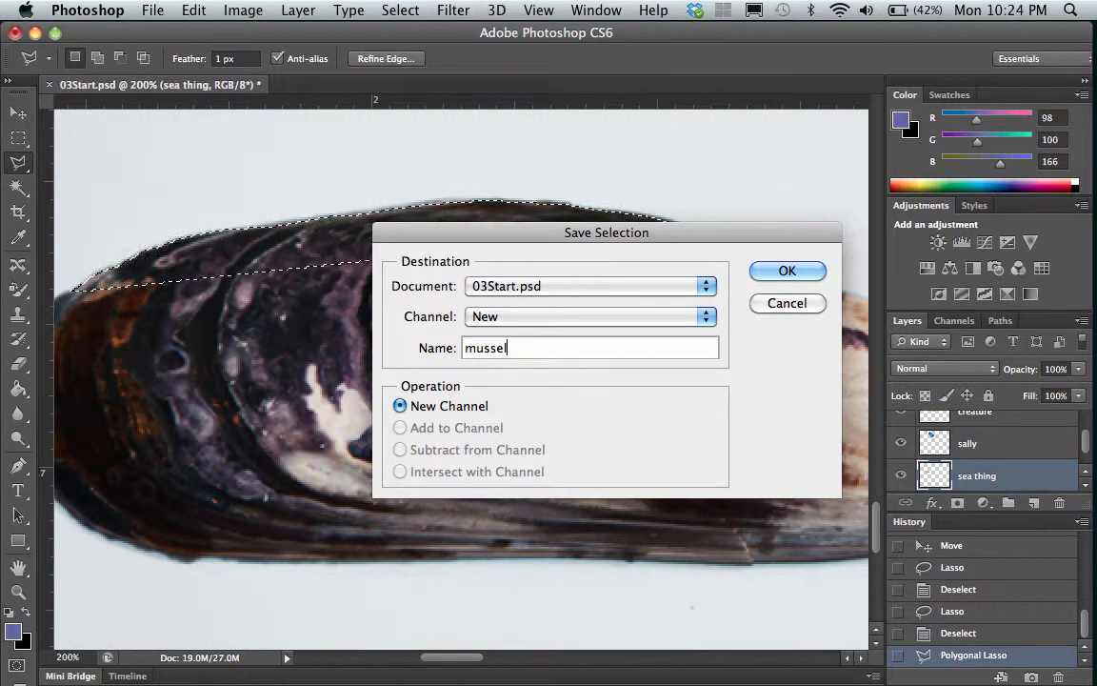
type("1")
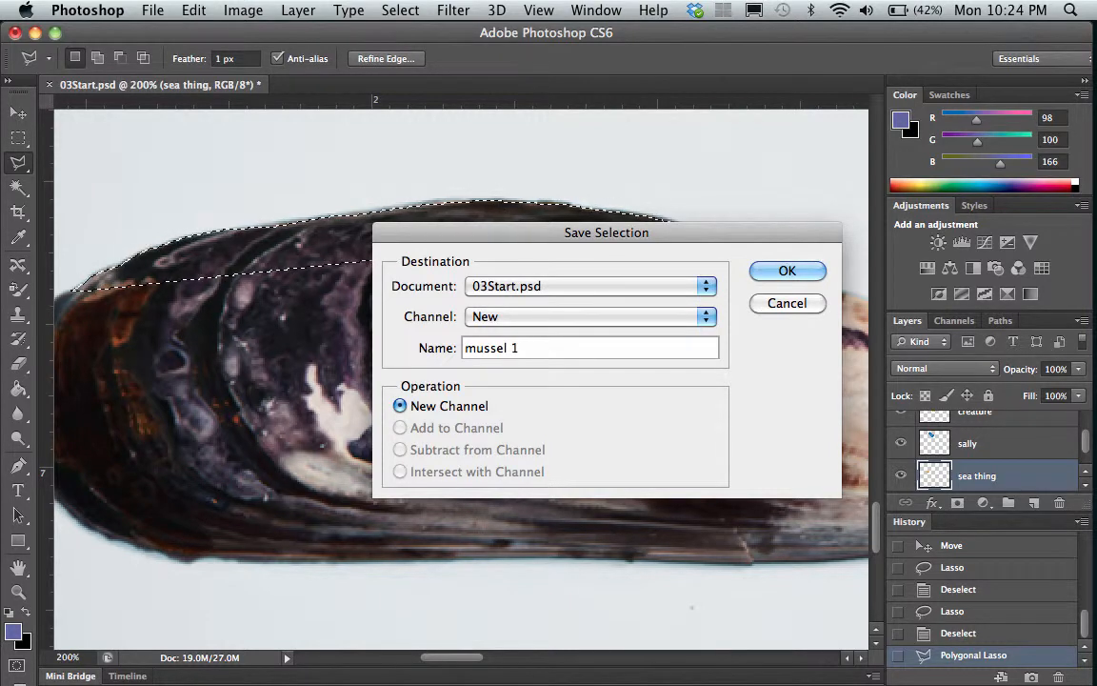
key("BackSpace")
key("BackSpace")
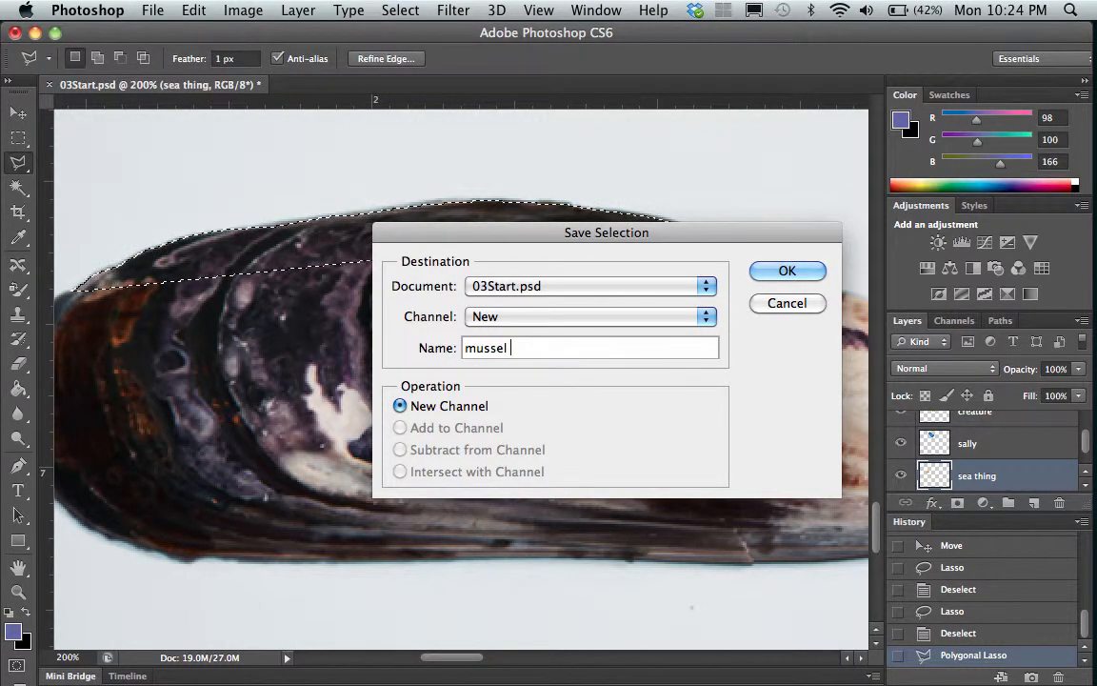
type("top")
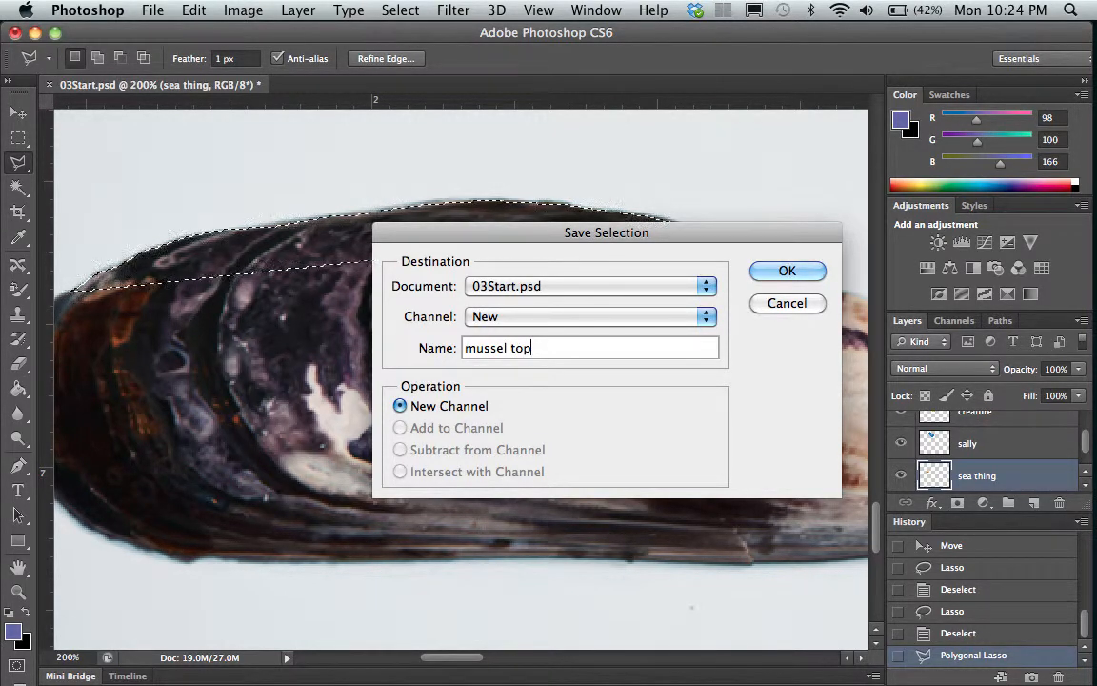
key("BackSpace")
key("BackSpace")
type("1")
key("BackSpace")
key("BackSpace")
type("1")
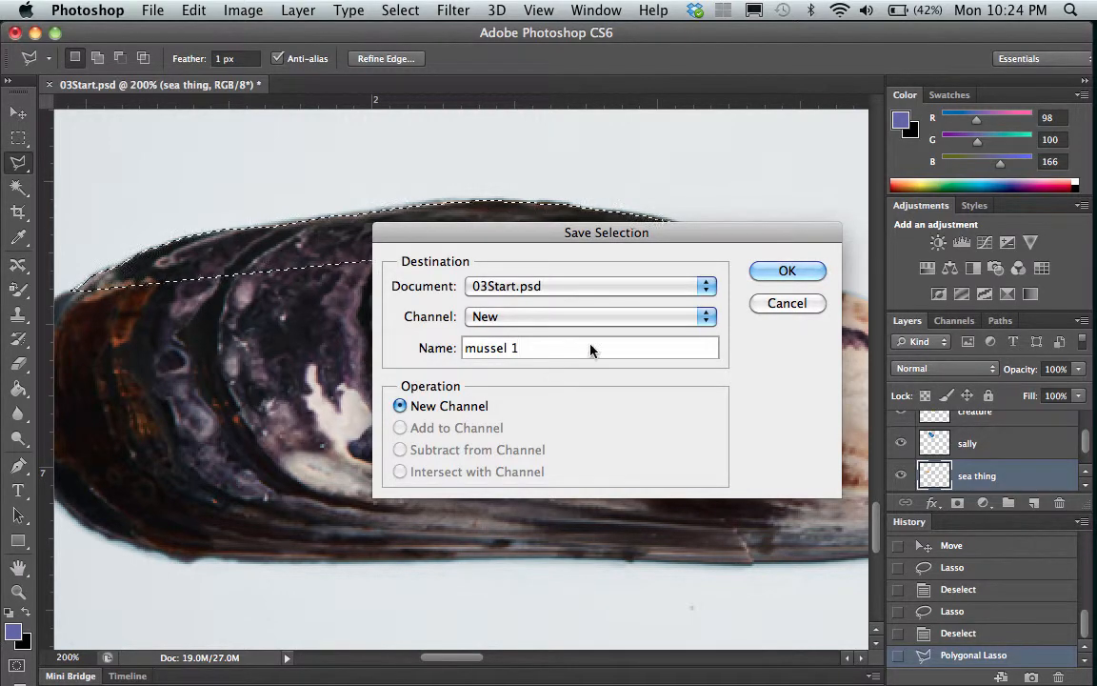
left_click(788, 269)
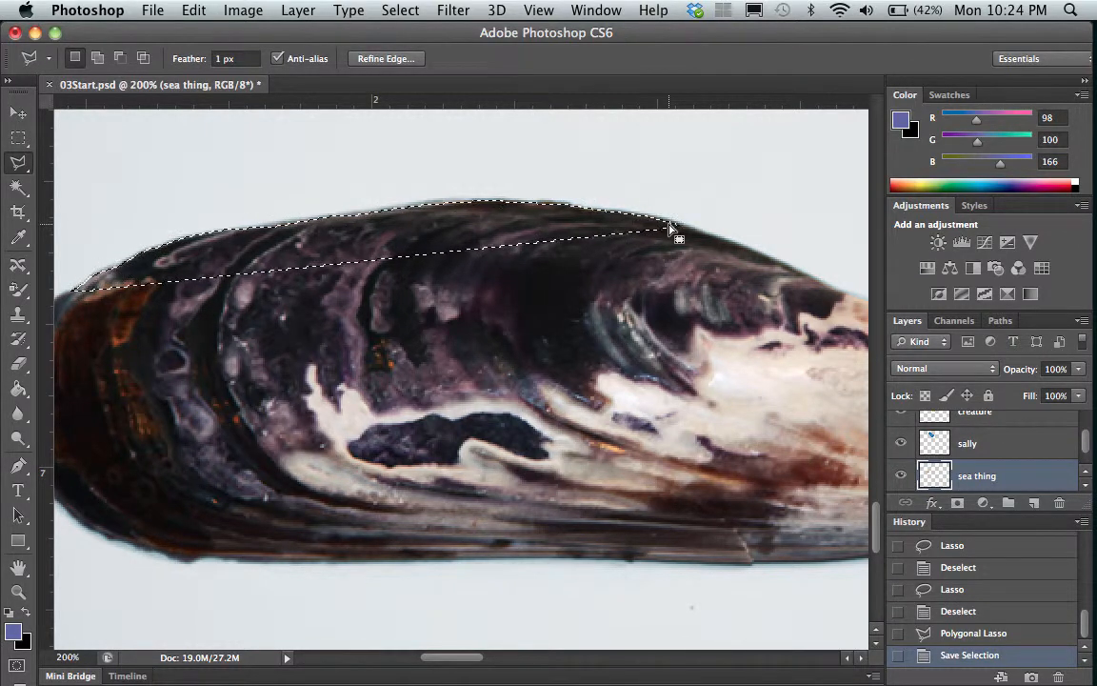
scroll(669, 226, "right", 5)
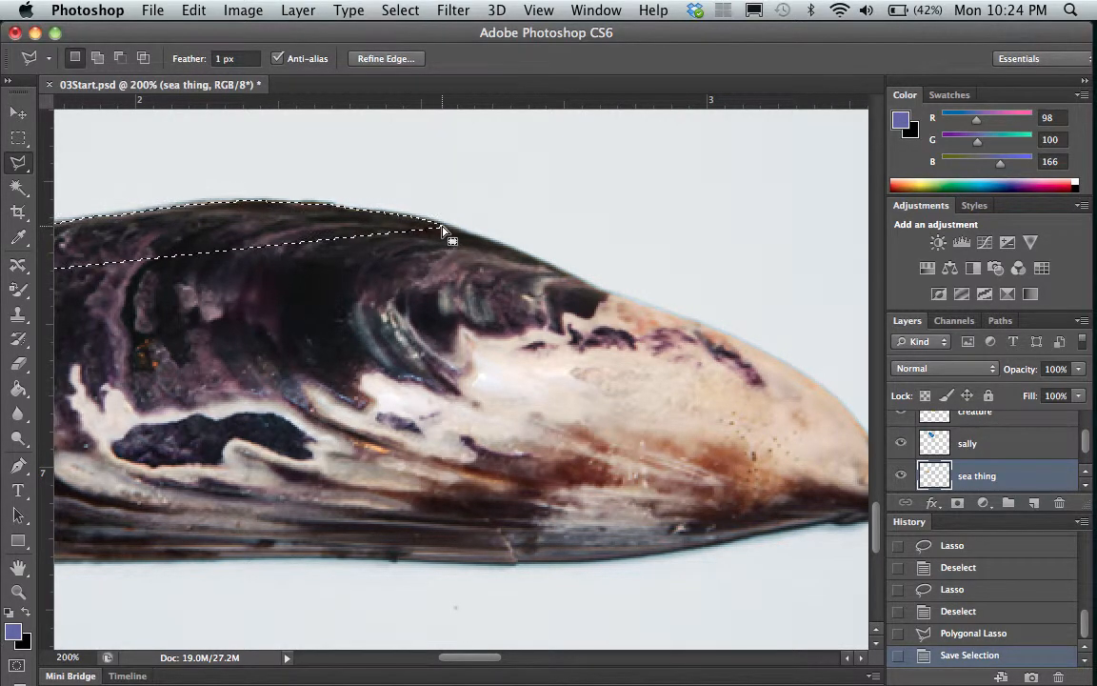
Add the rest of the mussel to the upper-edge selection with the Polygonal Lasso, tracing around the tip, underside and blunt end.
key("shift")
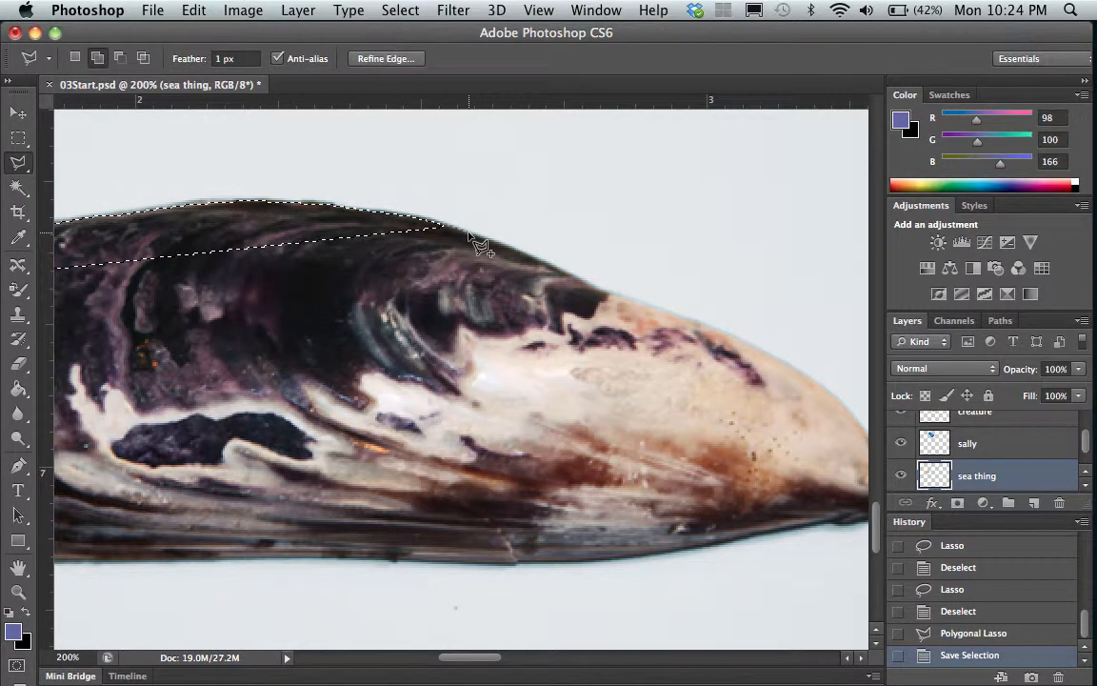
left_click(445, 228)
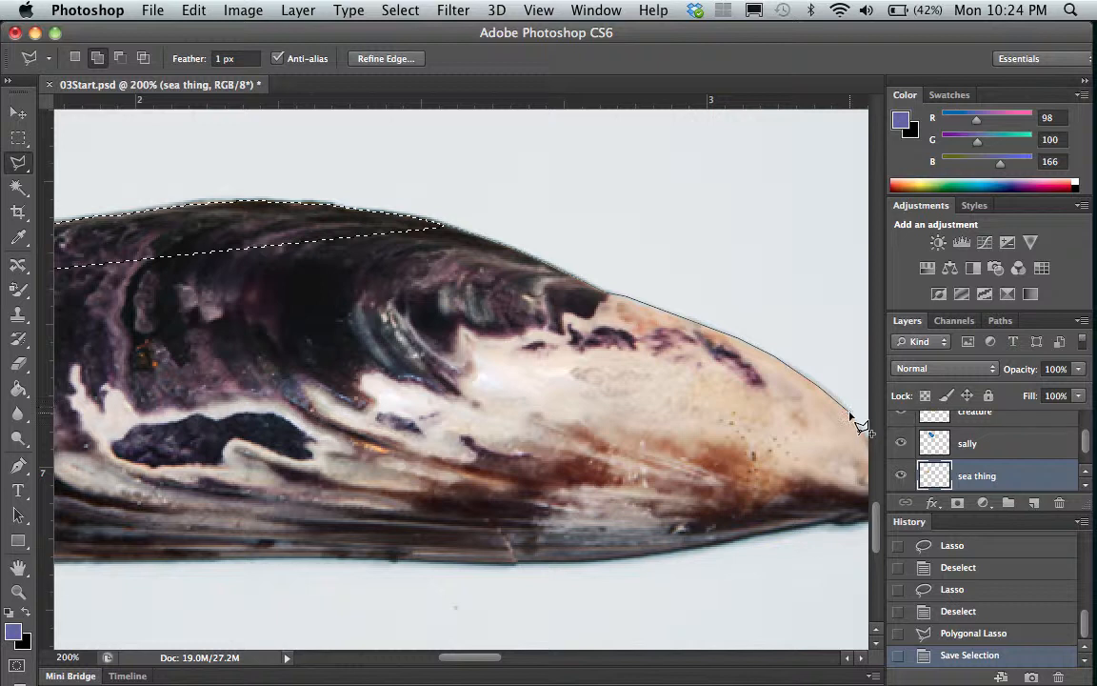
scroll(862, 429, "right", 2)
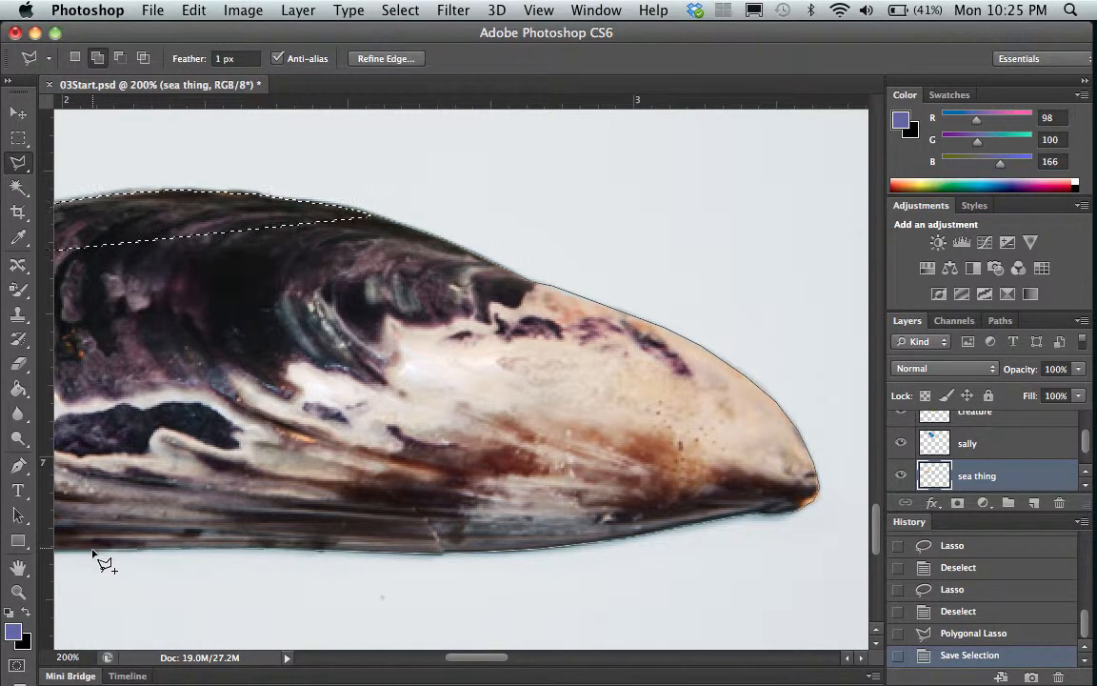
scroll(93, 555, "left", 5)
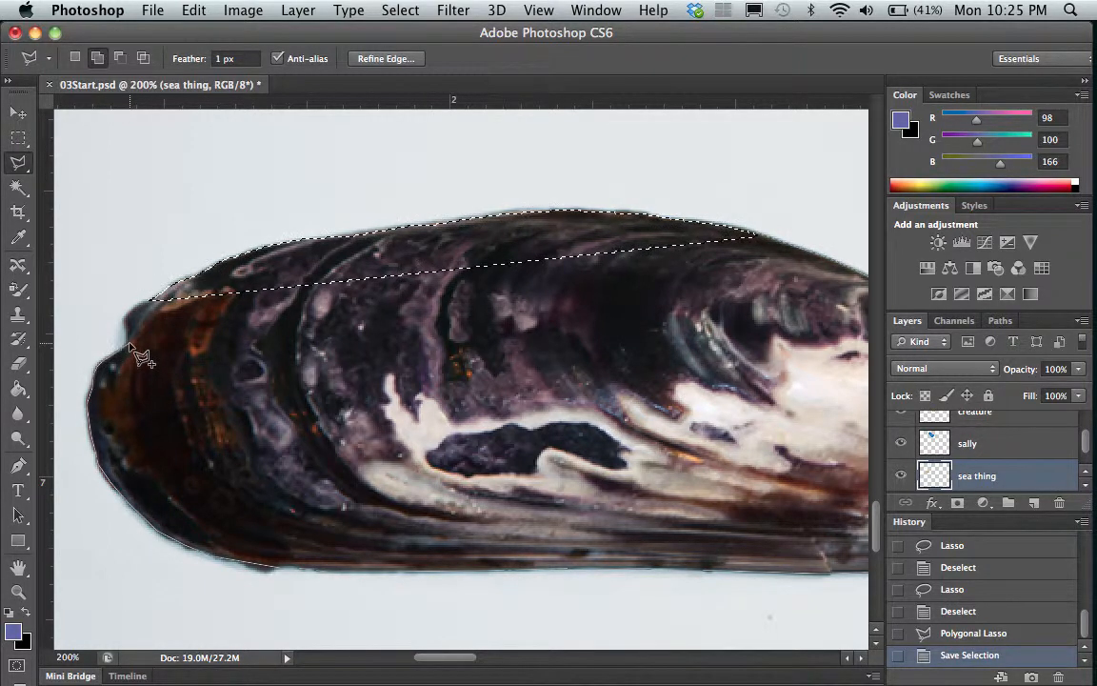
left_click(154, 300)
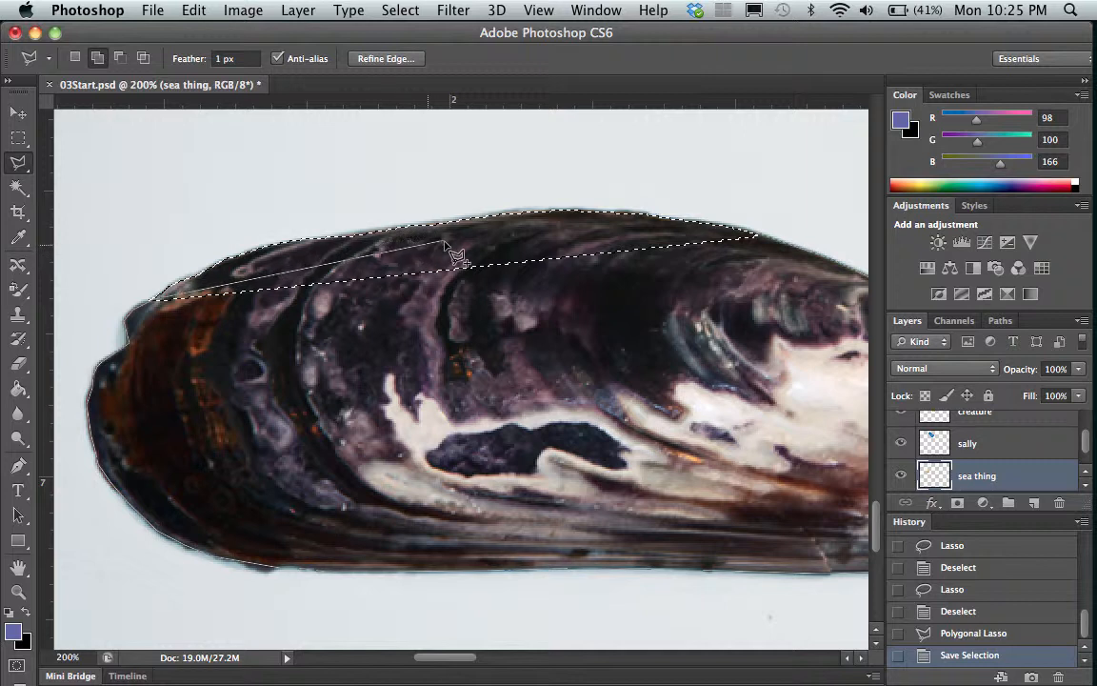
scroll(590, 245, "right", 5)
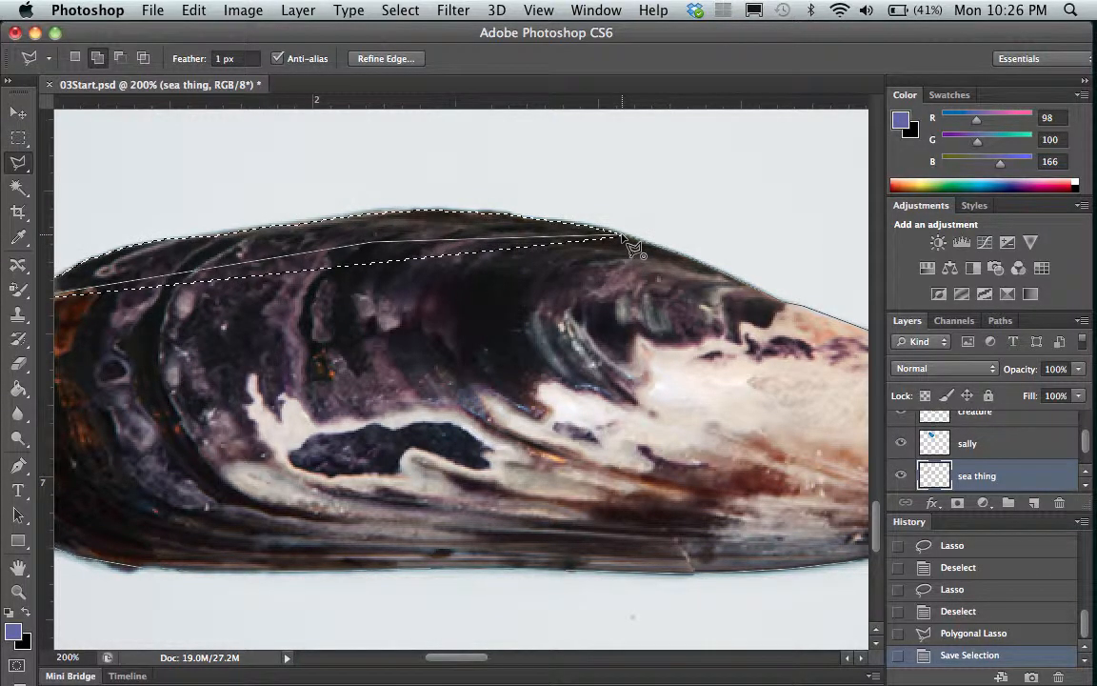
left_click(622, 235)
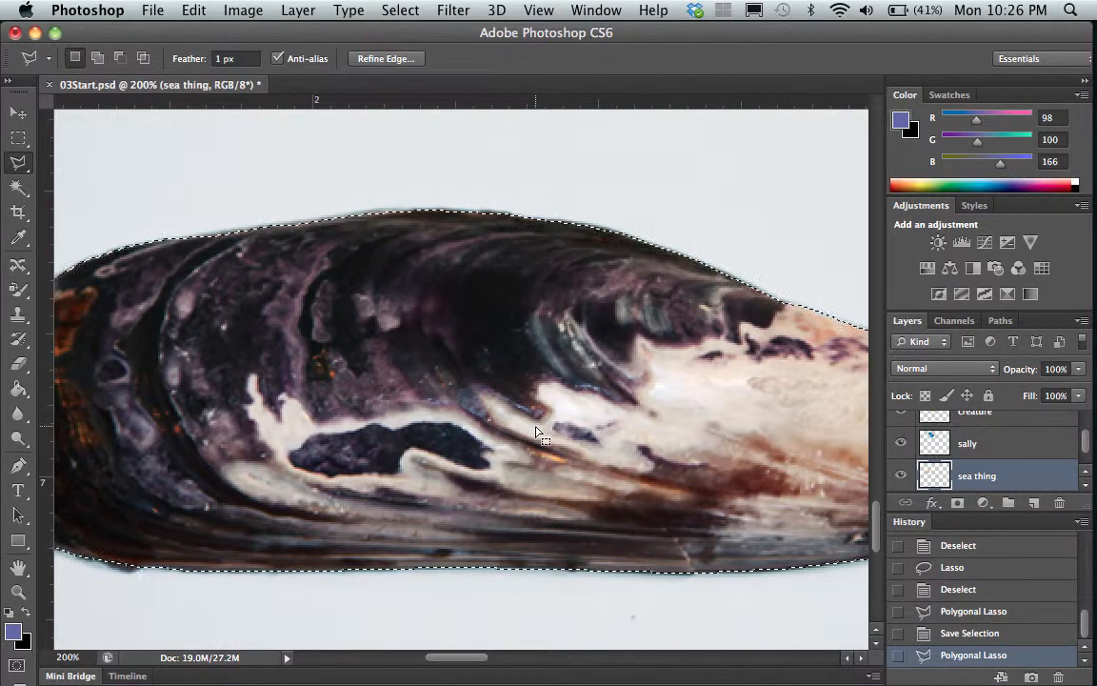
scroll(538, 438, "left", 5)
scroll(538, 438, "right", 5)
scroll(538, 438, "left", 1)
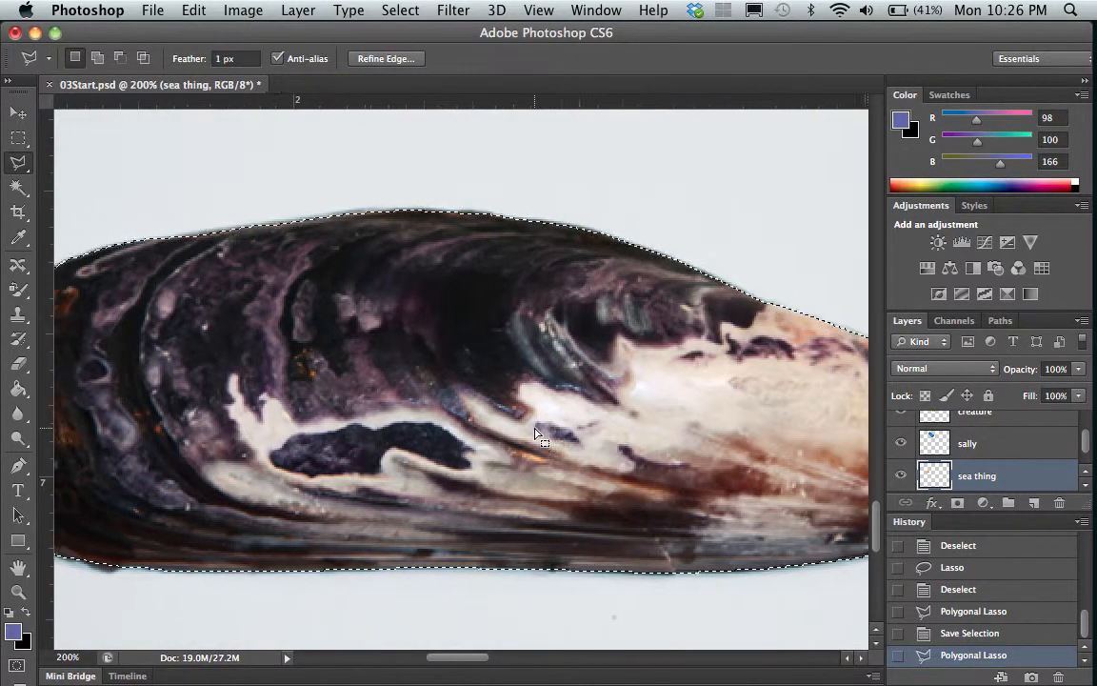
scroll(538, 438, "right", 1)
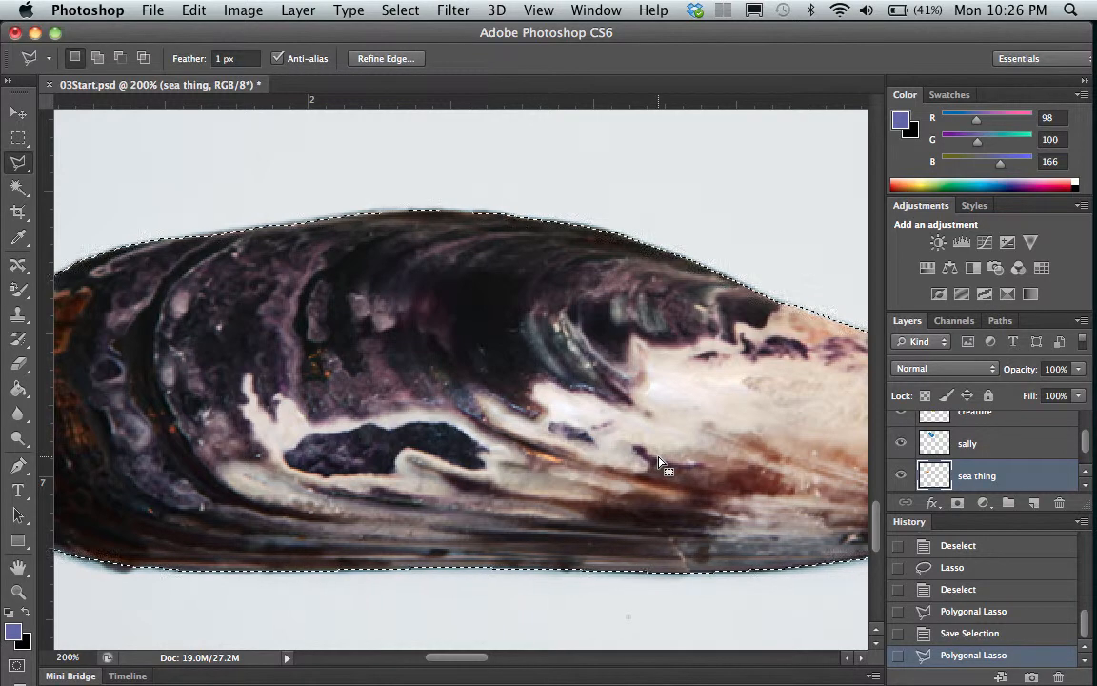
Copy the selected mussel from the Background layer and paste it onto a new layer.
key("super+c")
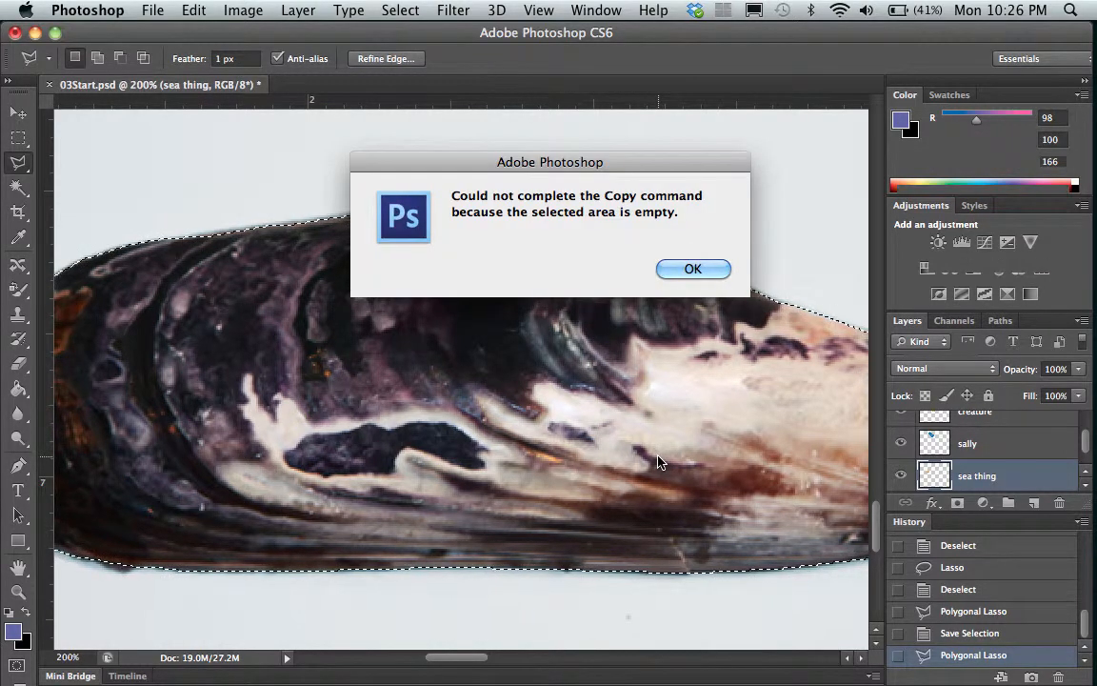
left_click(695, 269)
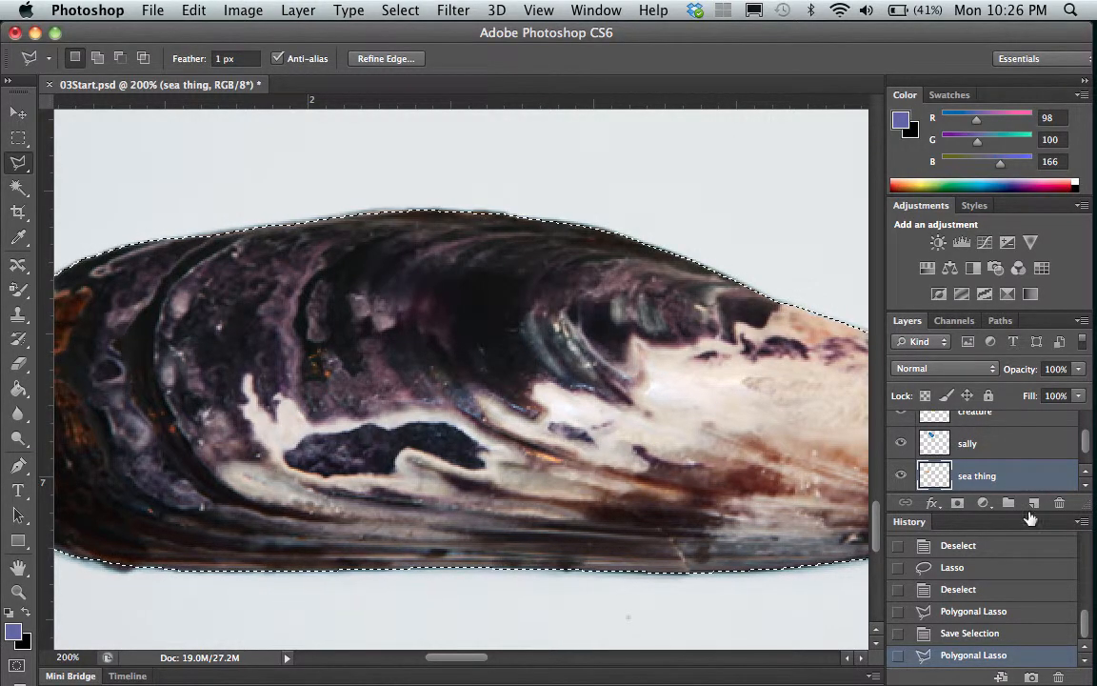
scroll(1013, 490, "up", 1)
scroll(1014, 490, "down", 3)
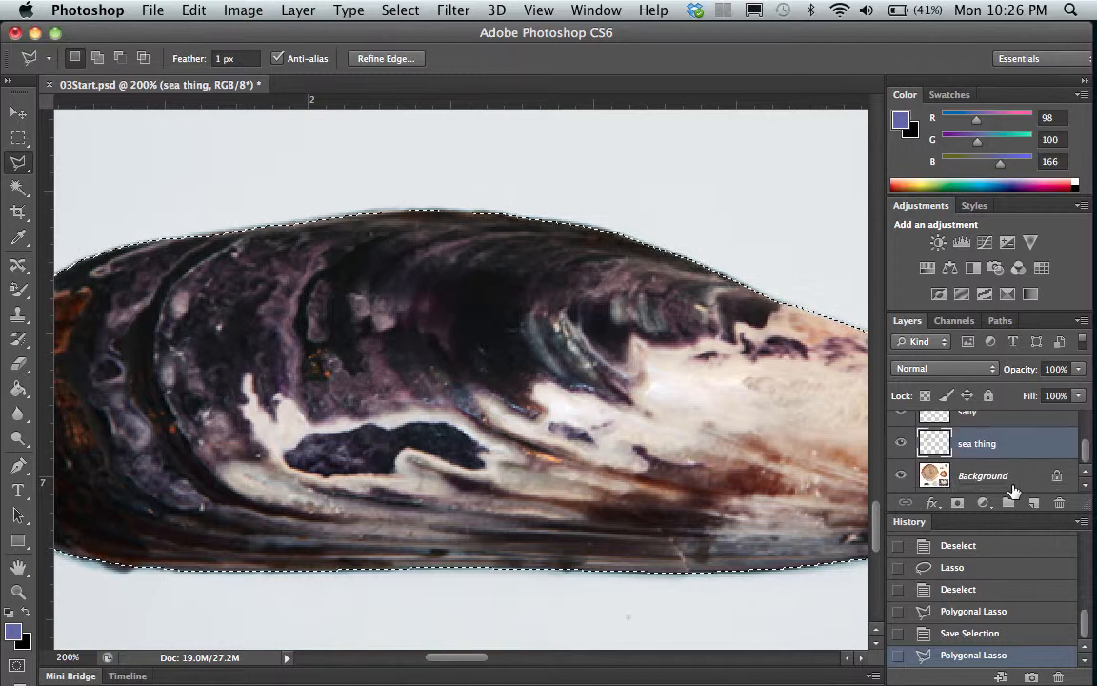
left_click(1004, 478)
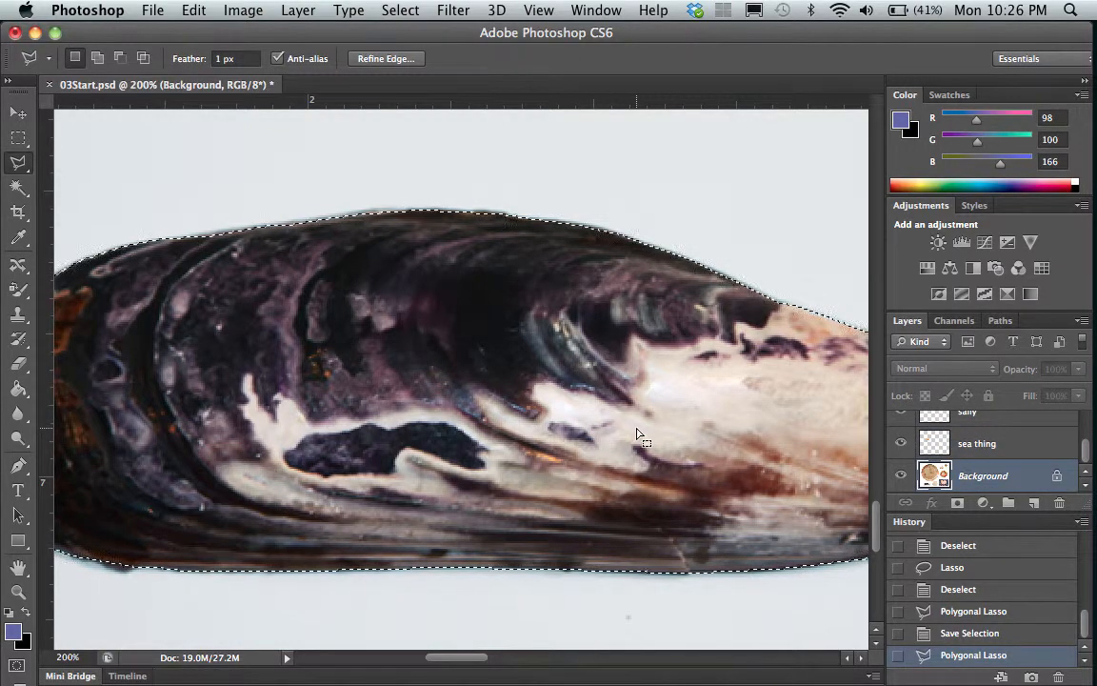
left_click(204, 10)
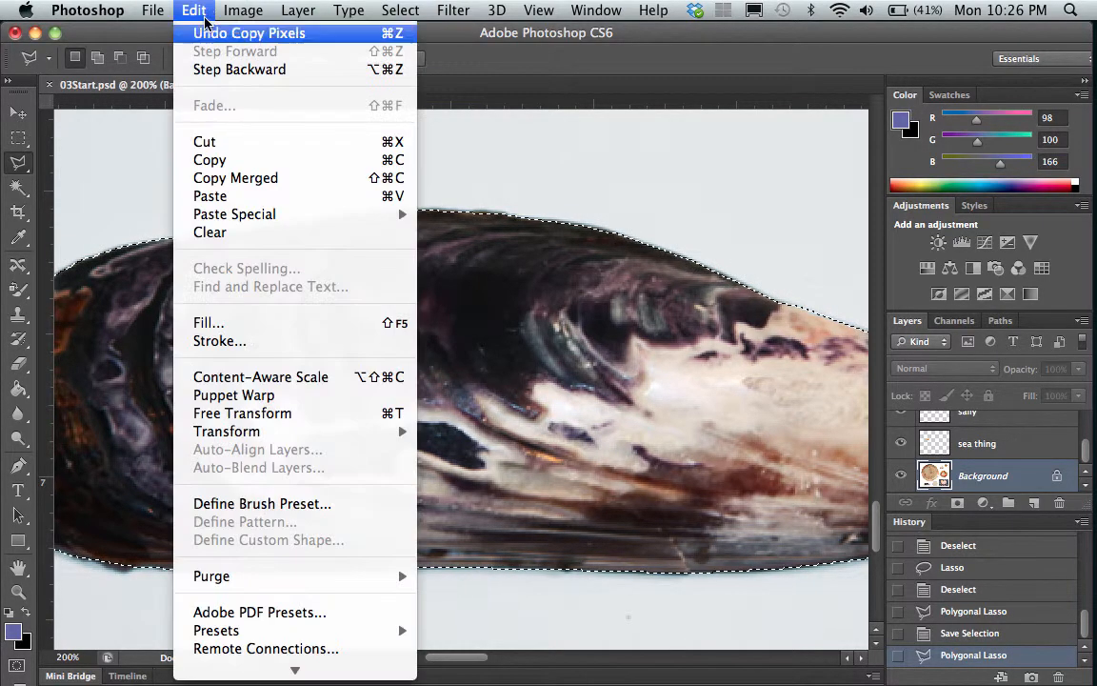
left_click(200, 193)
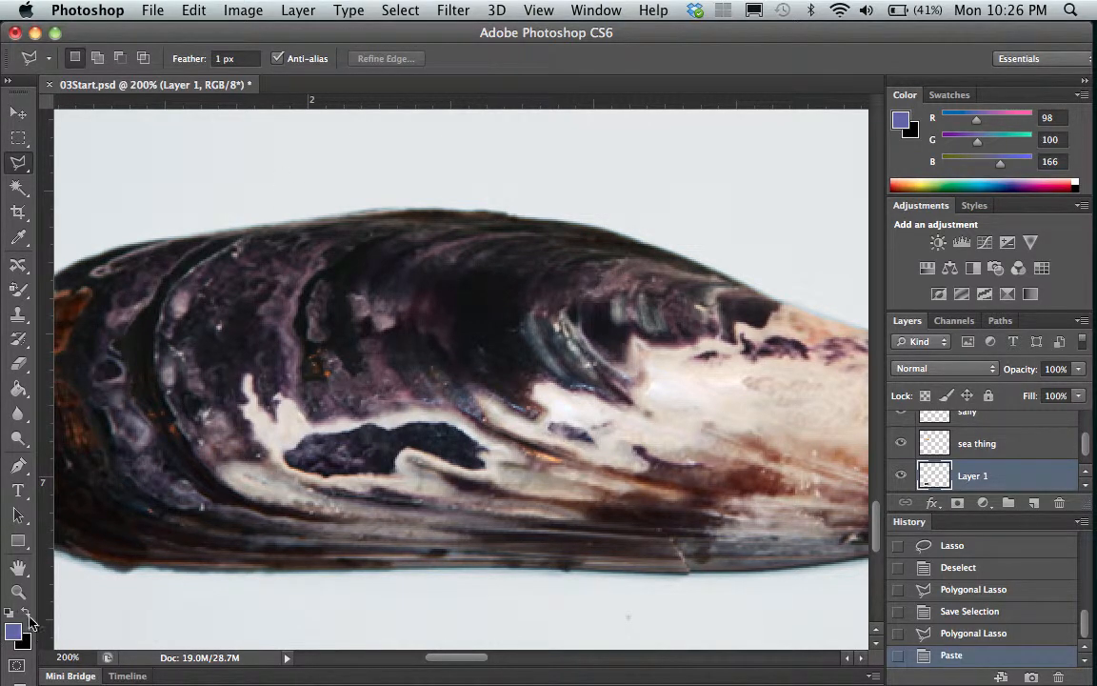
Move the pasted mussel up onto the lower part of the wooden plate, beside the sand dollar.
key("z")
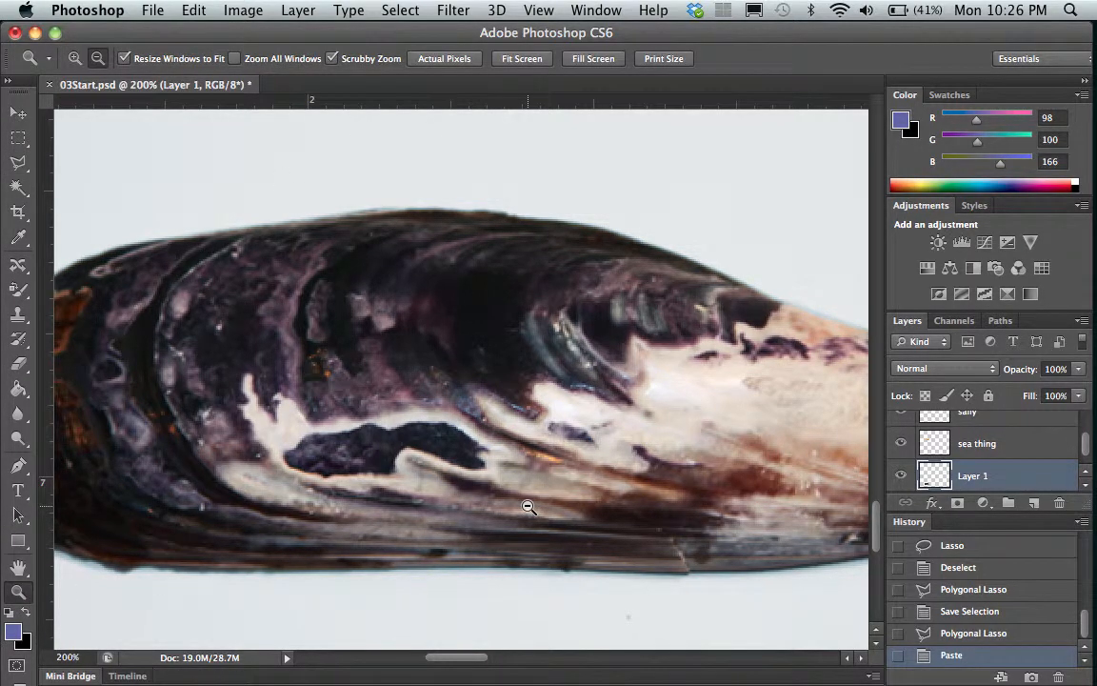
left_click(529, 506, "alt")
left_click(529, 507, "alt")
scroll(528, 506, "right", 3)
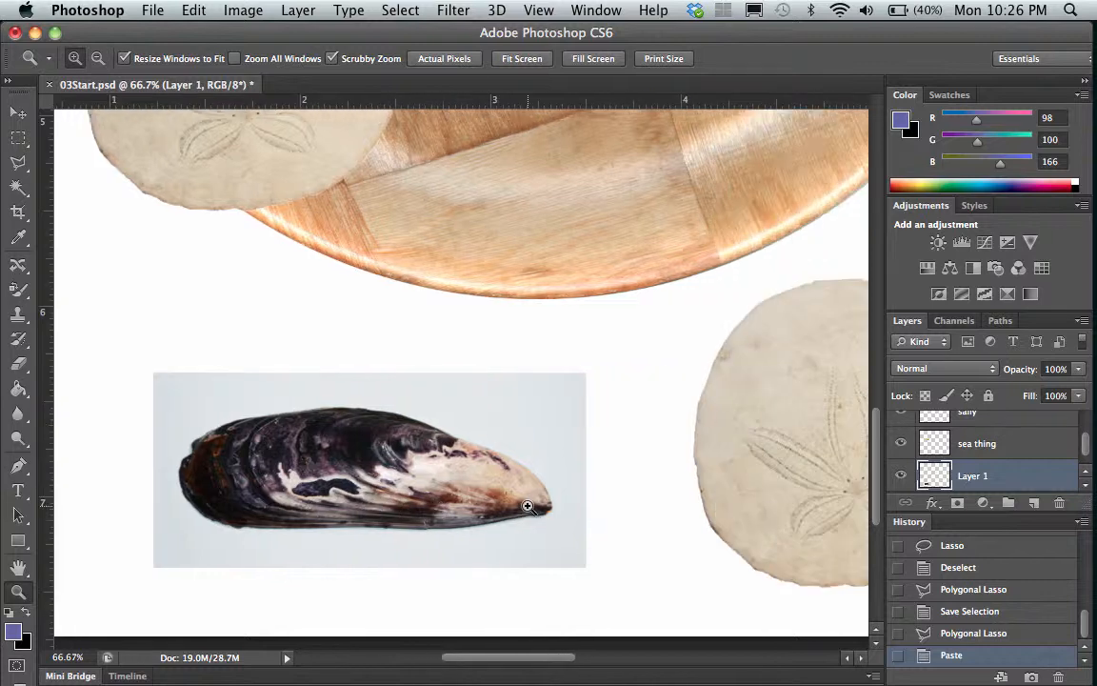
scroll(528, 506, "up", 2)
left_click(18, 113)
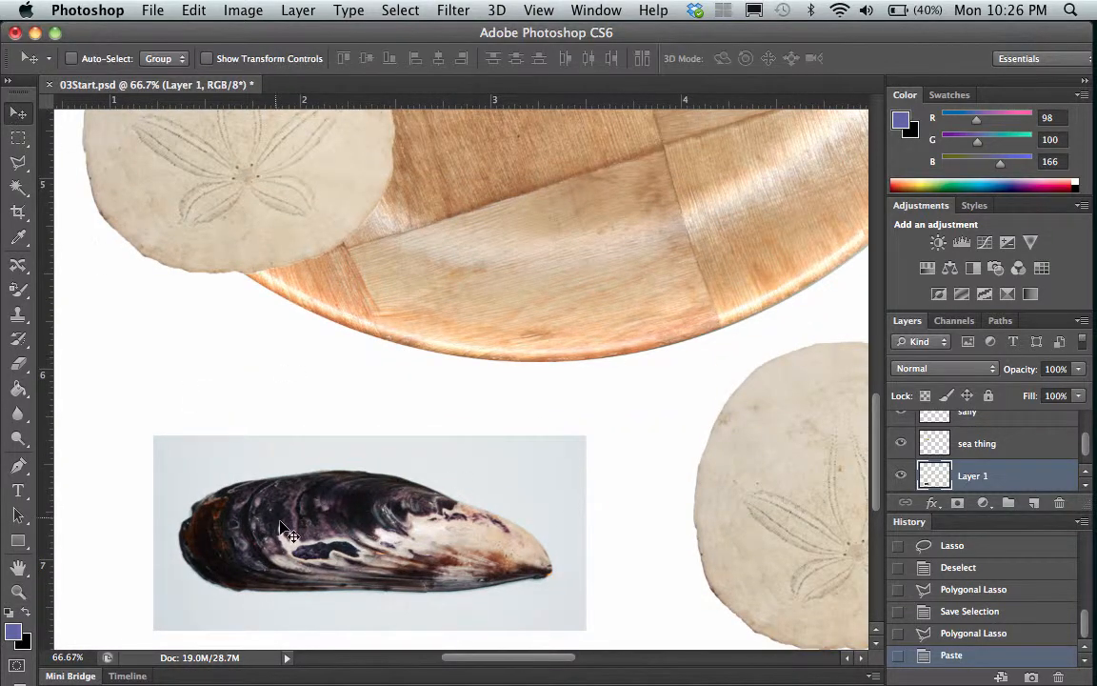
left_click_drag(302, 538, 544, 226)
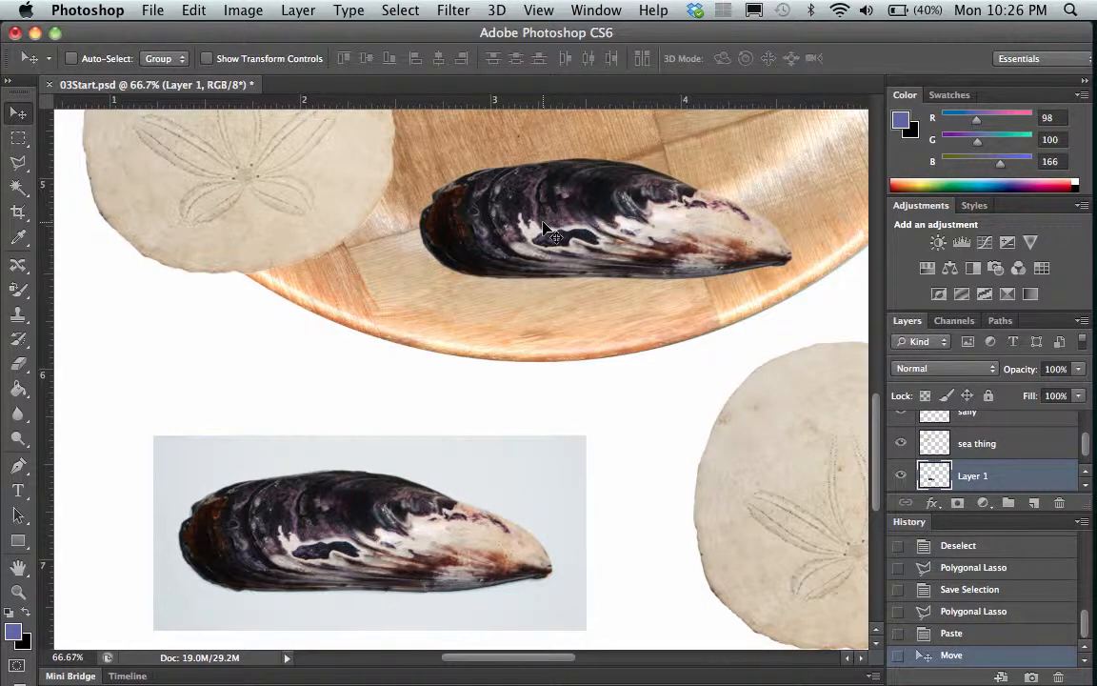
Rotate the pasted mussel counterclockwise on the wooden plate so its pale tip angles upward, and apply the transformation.
scroll(514, 287, "up", 5)
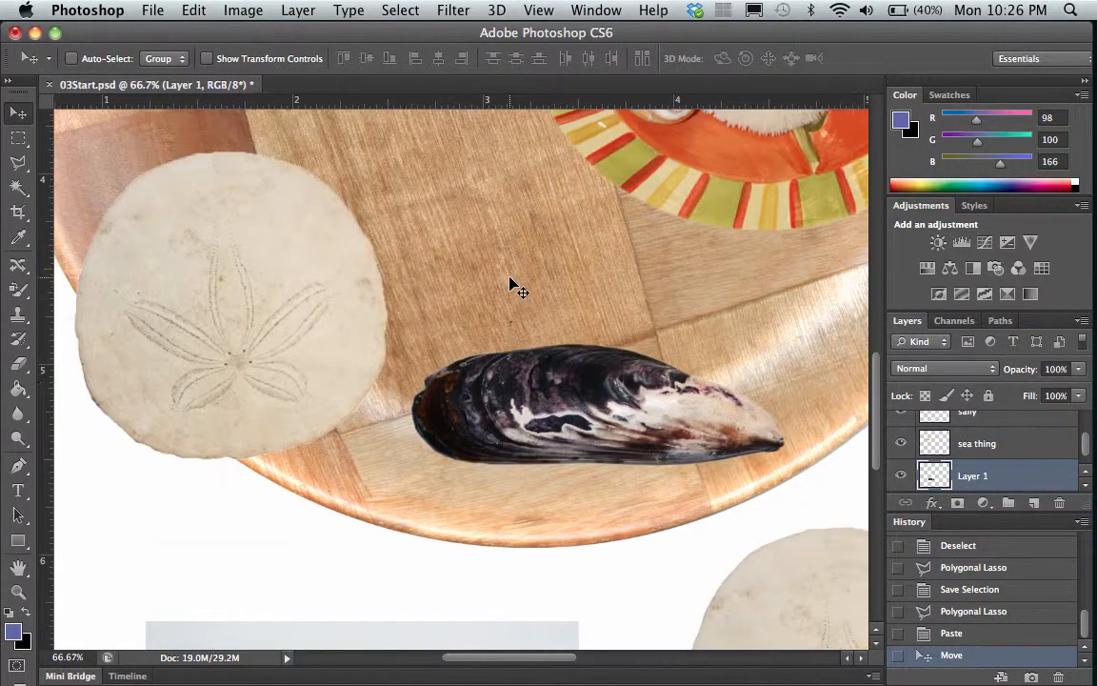
scroll(509, 283, "right", 5)
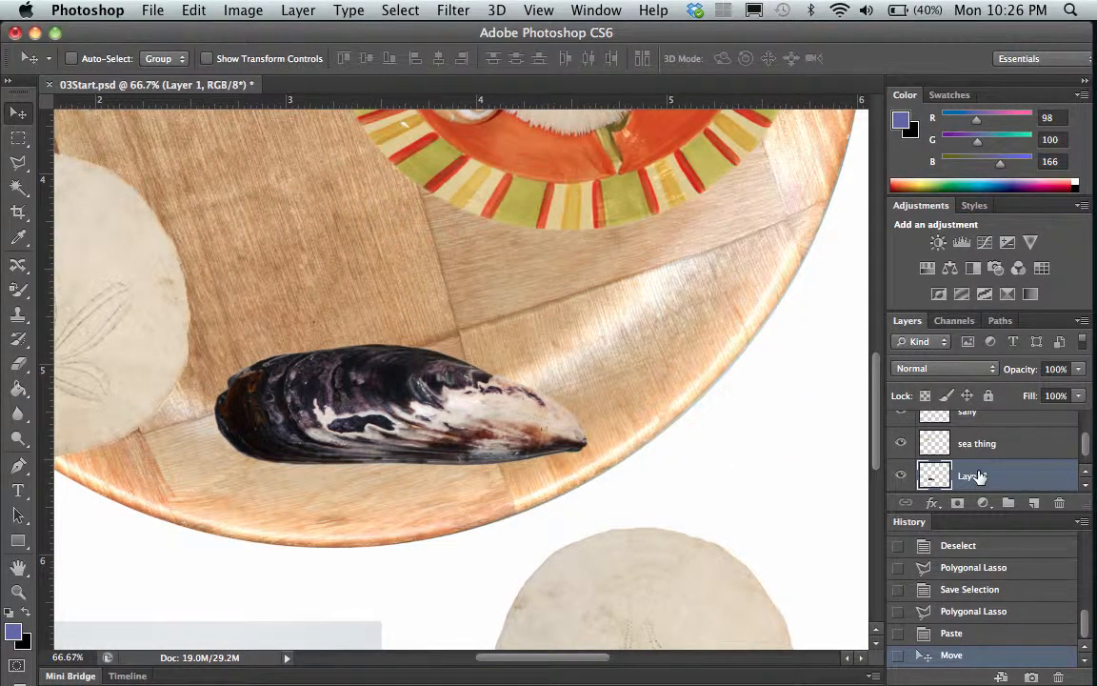
left_click(200, 11)
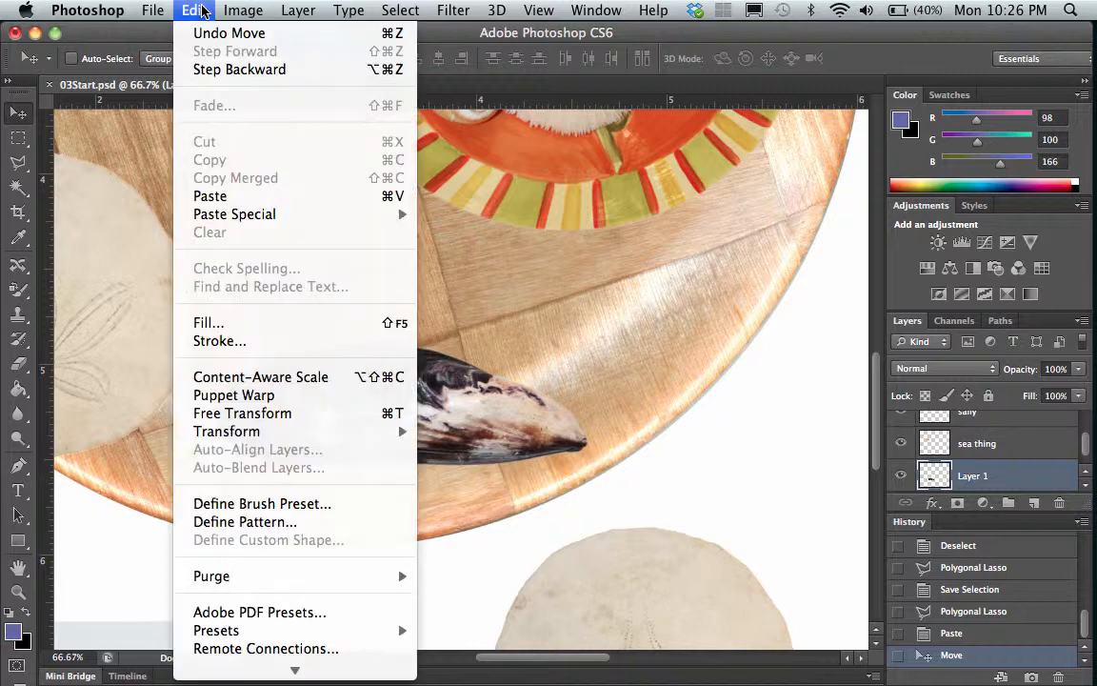
mouse_move(381, 431)
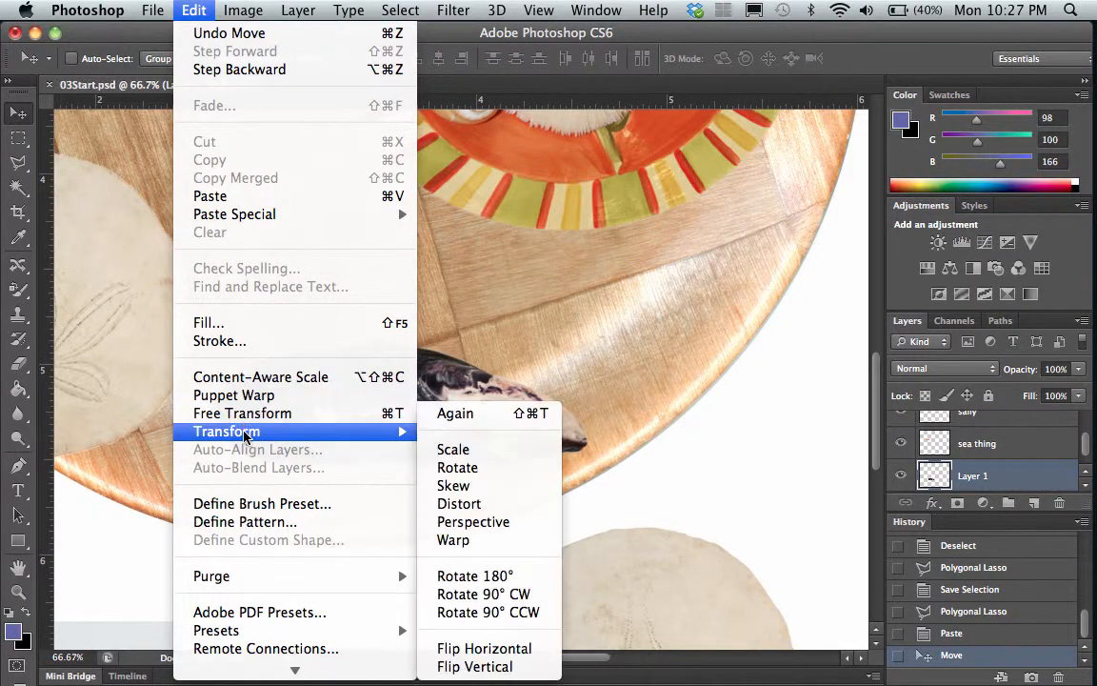
left_click(458, 468)
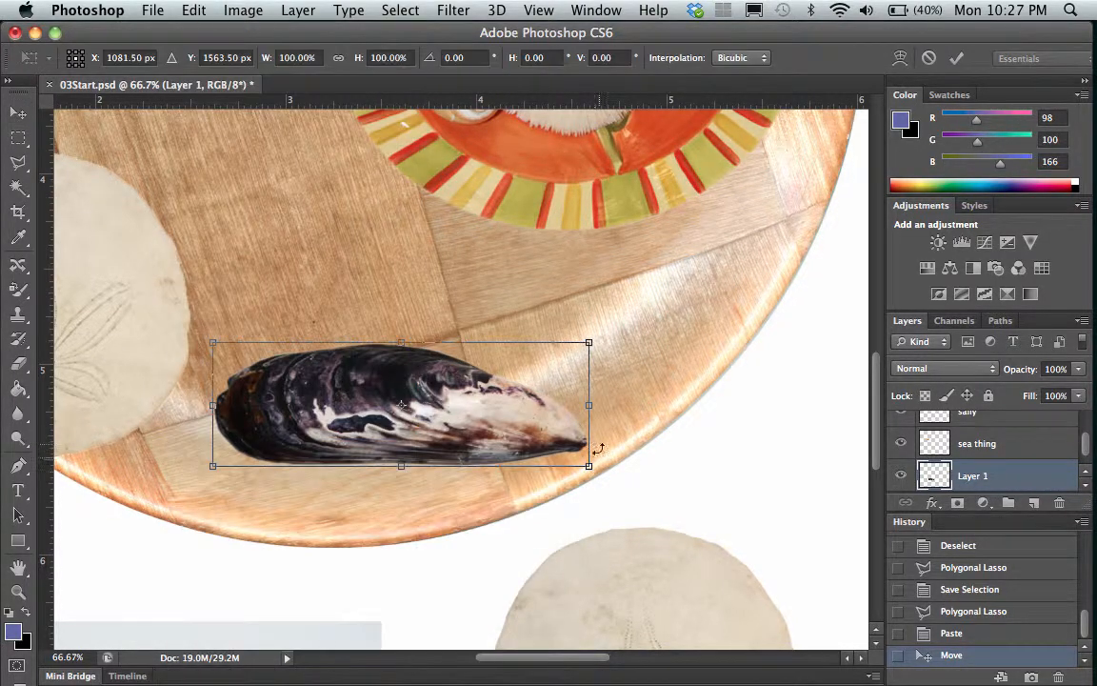
left_click_drag(592, 471, 603, 390)
key("Return")
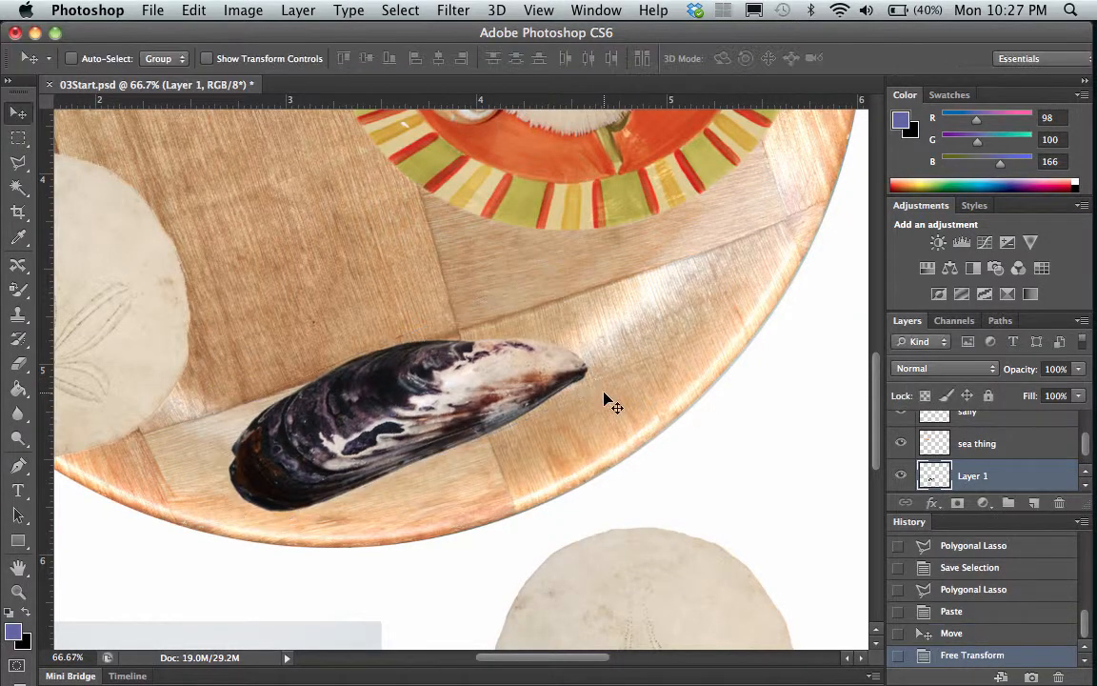
Select the original mussel's entire outline with the Magnetic Lasso at 100% zoom, using 0 px feather, 10 px width, 10% contrast and frequency 57.
scroll(428, 385, "down", 5)
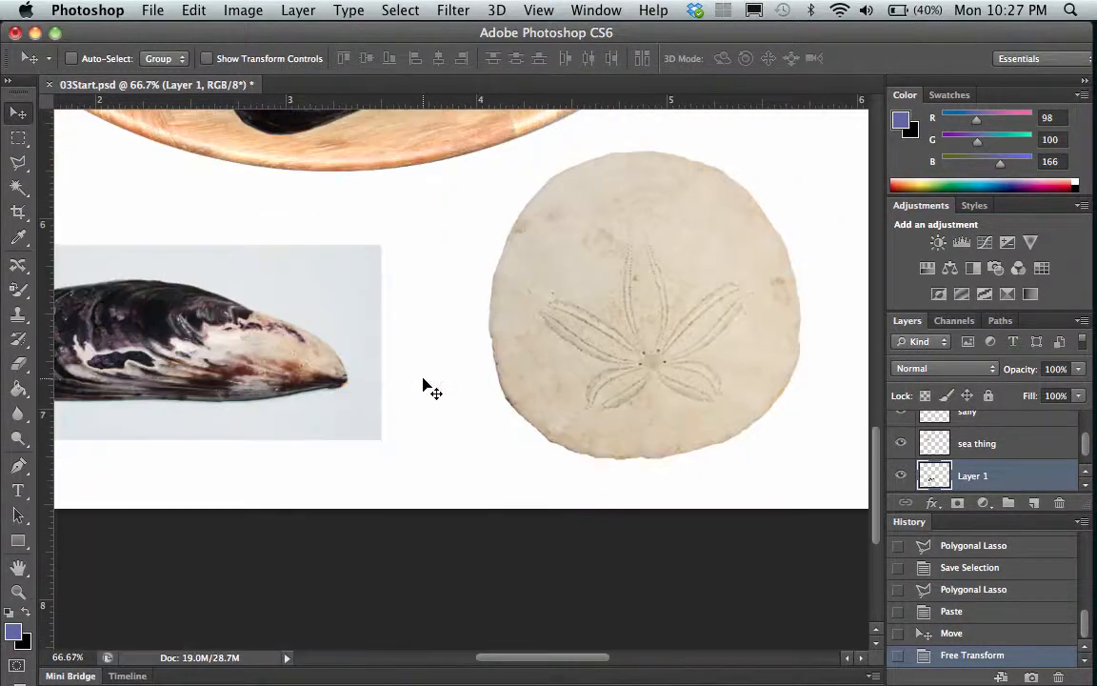
scroll(428, 386, "left", 3)
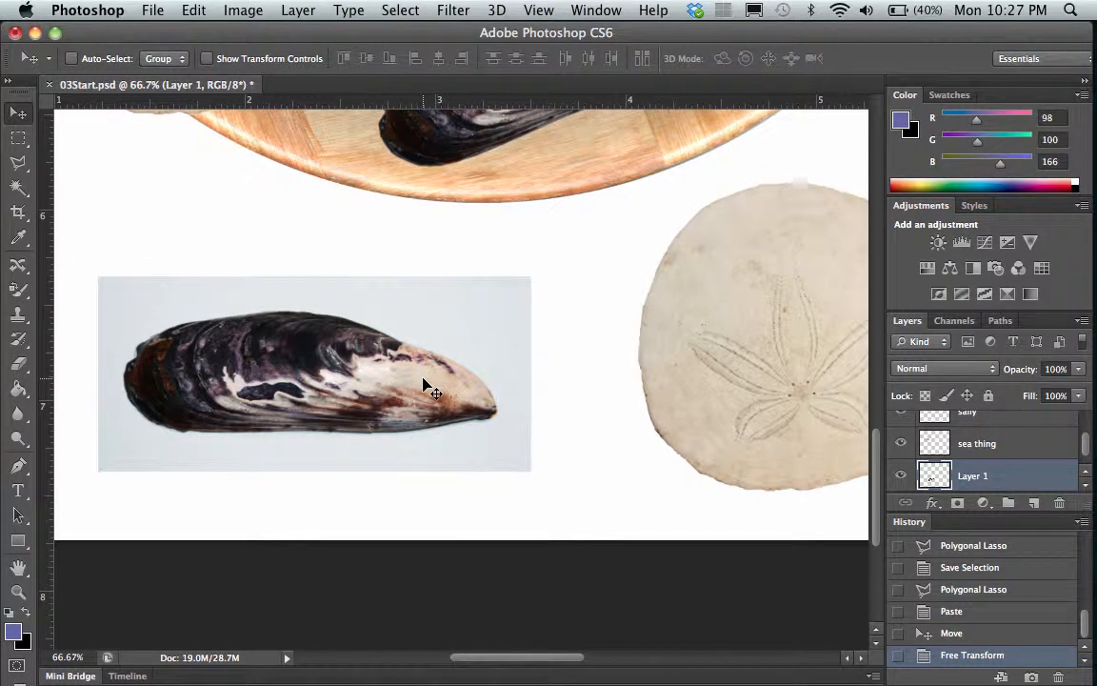
scroll(427, 385, "up", 1)
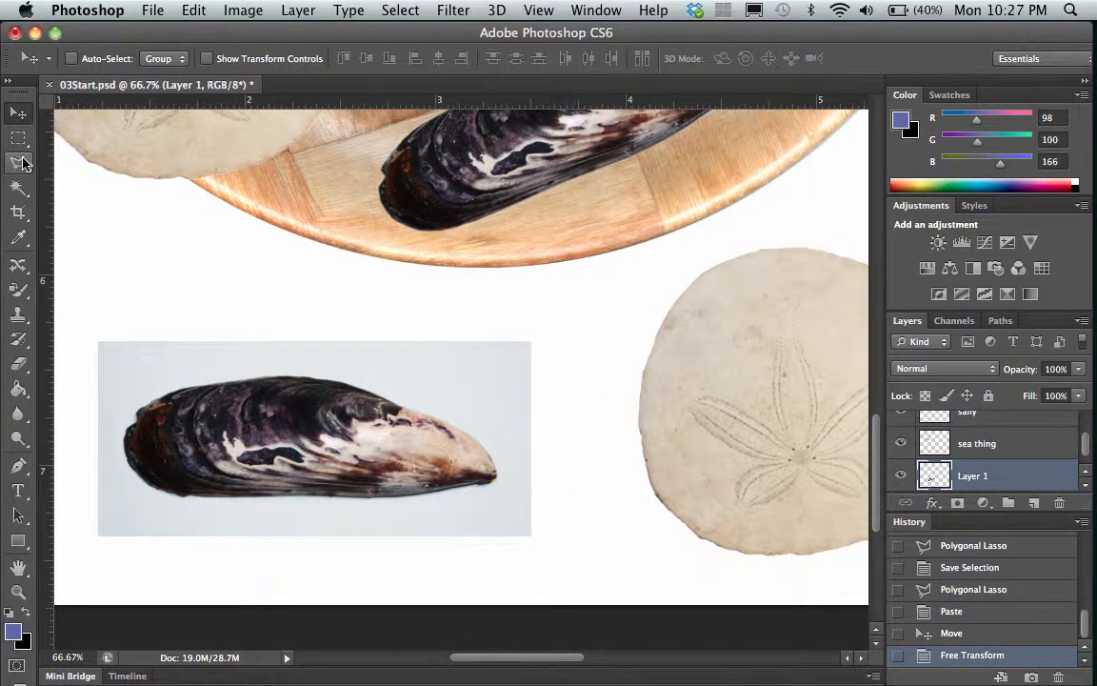
left_click(23, 164)
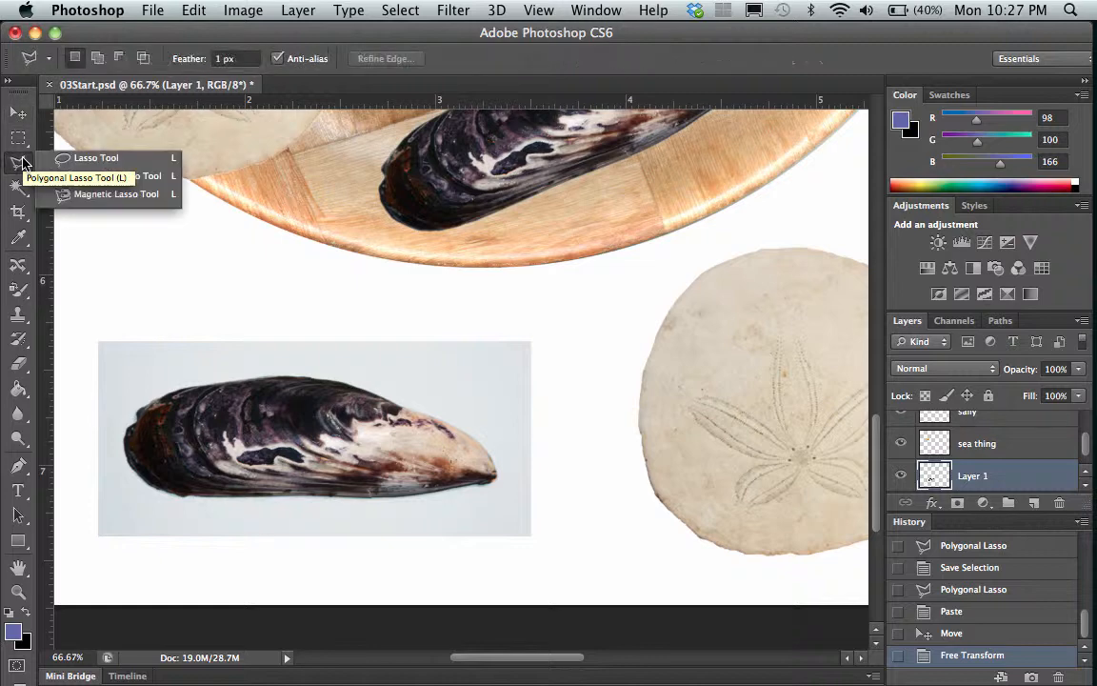
left_click(95, 195)
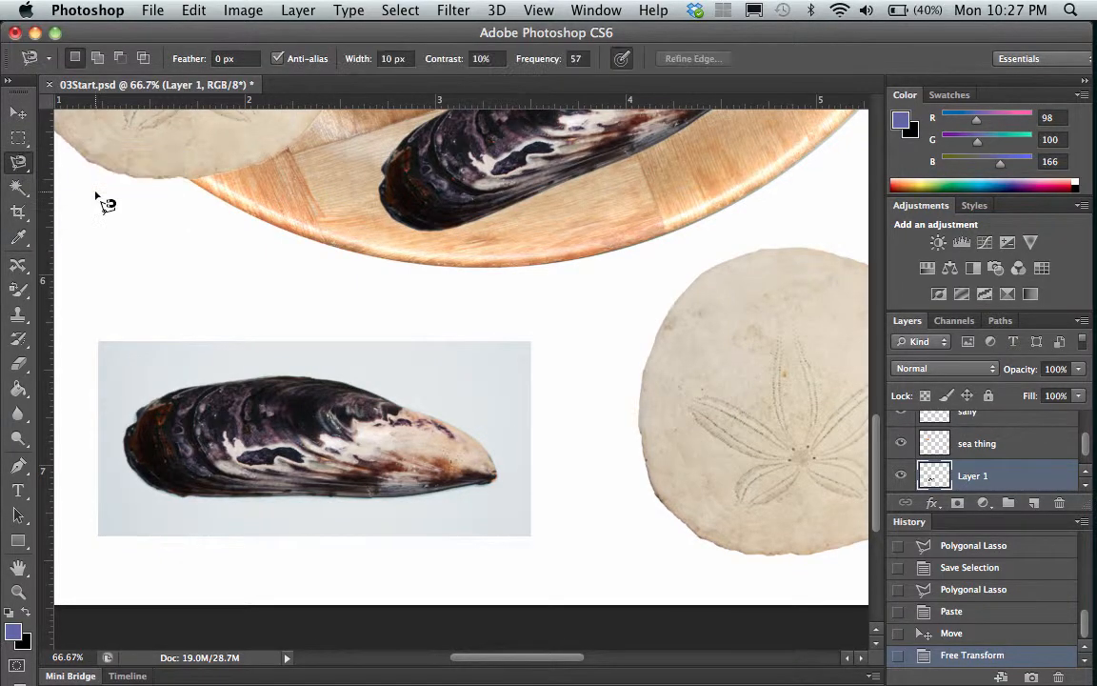
left_click(19, 591)
left_click(231, 481)
left_click(257, 400)
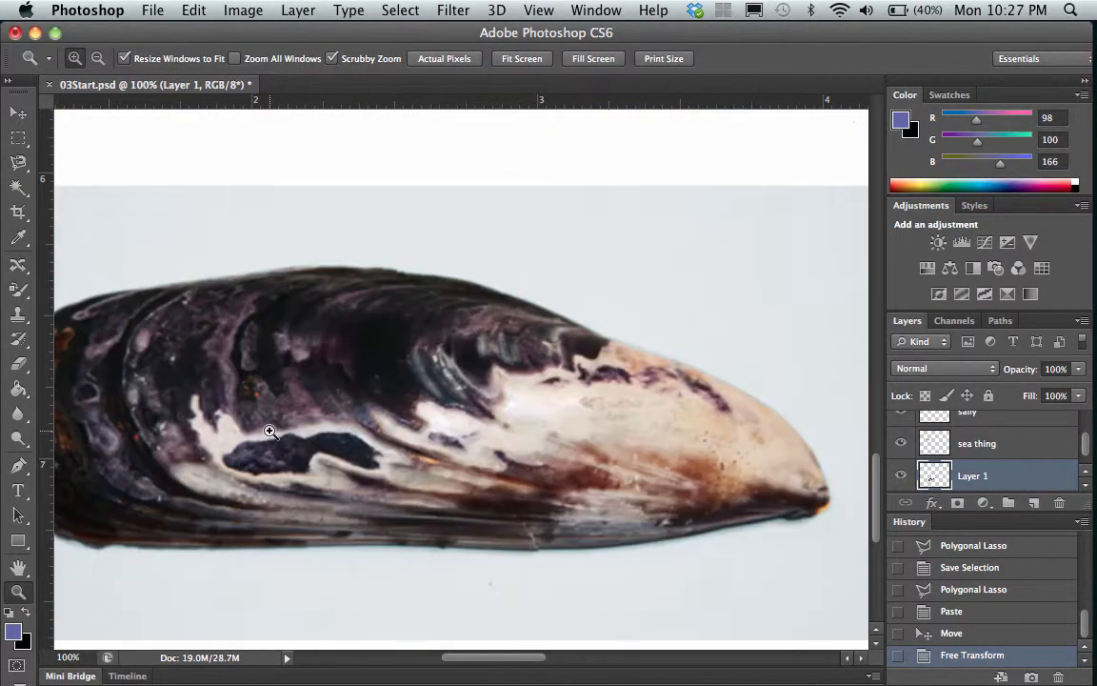
left_click(269, 431, "alt")
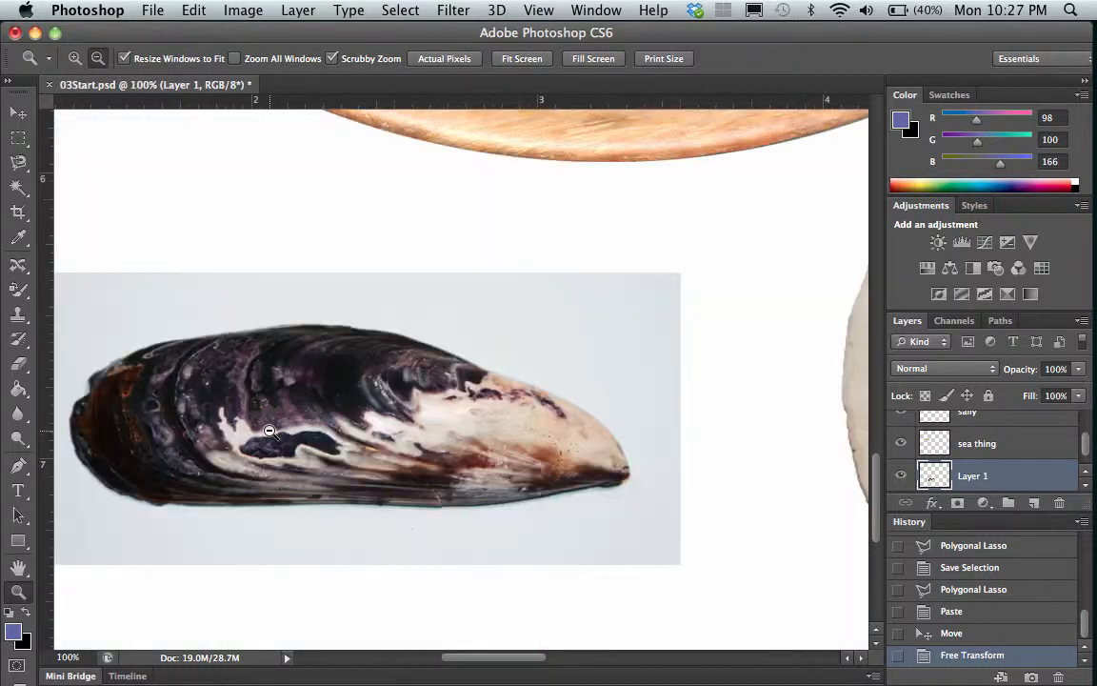
left_click(18, 163)
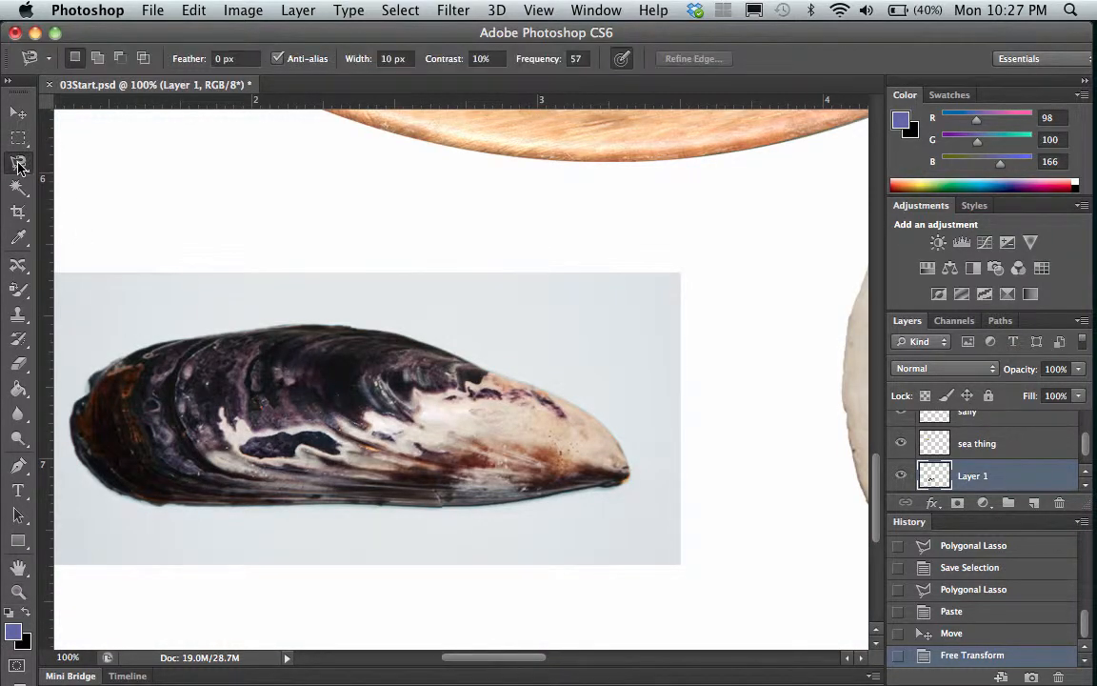
left_click(90, 386)
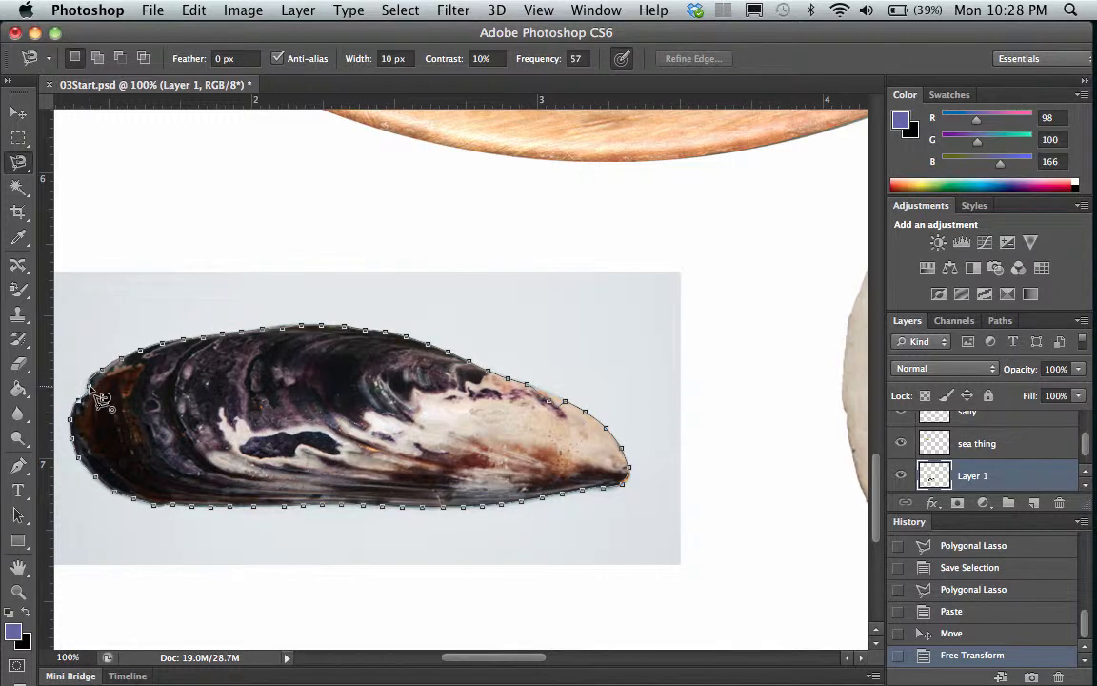
left_click(92, 391)
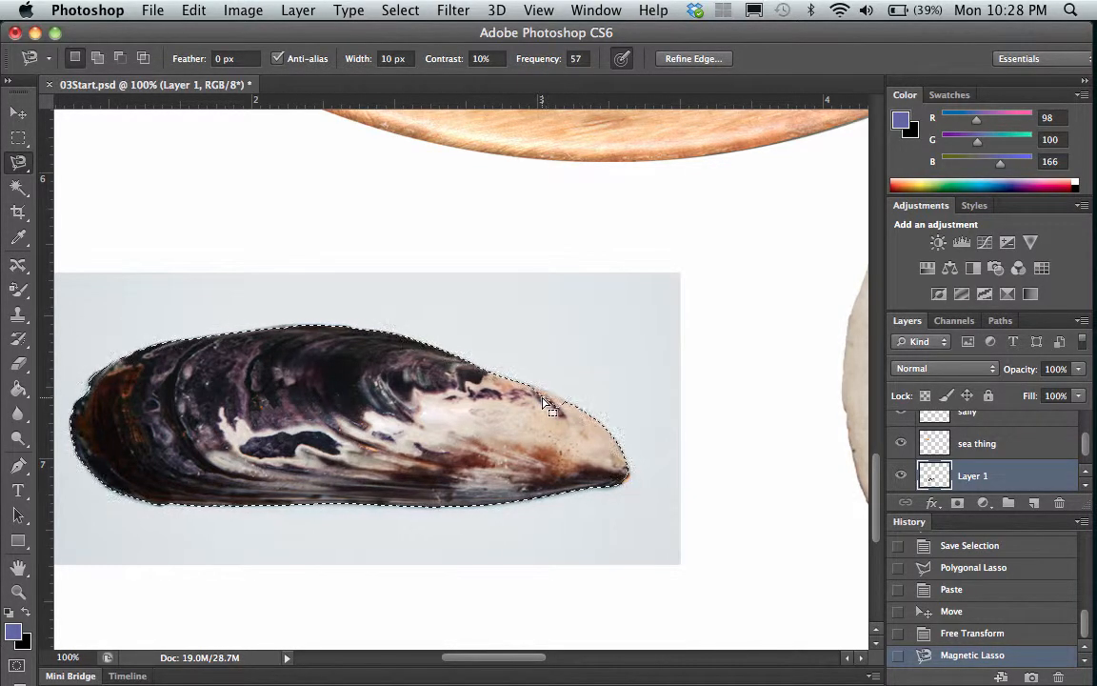
Add the missed sliver along the mussel's pale upper edge to the selection, using the Magnetic Lasso and then the Polygonal Lasso.
key("shift")
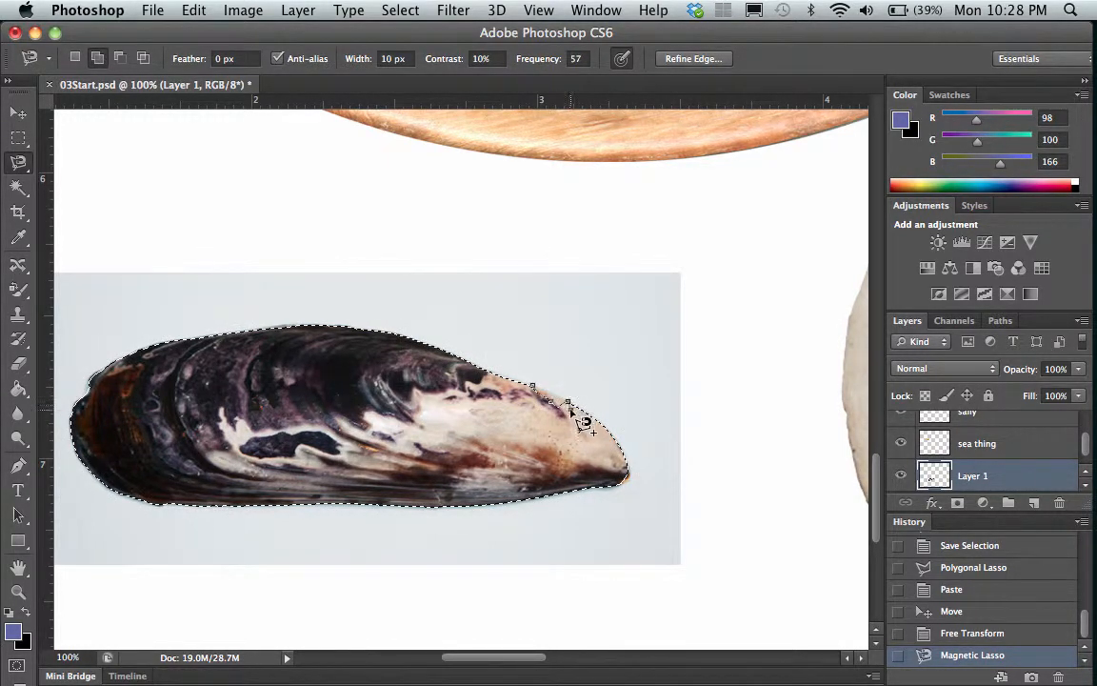
left_click(532, 388)
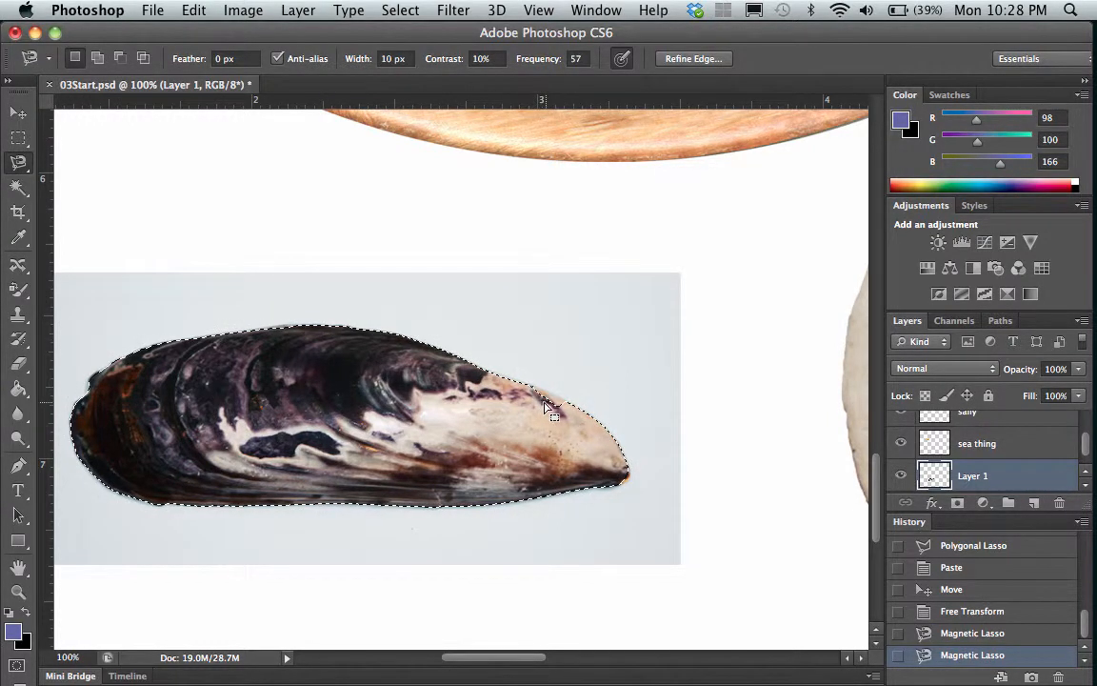
left_click_drag(27, 167, 71, 177)
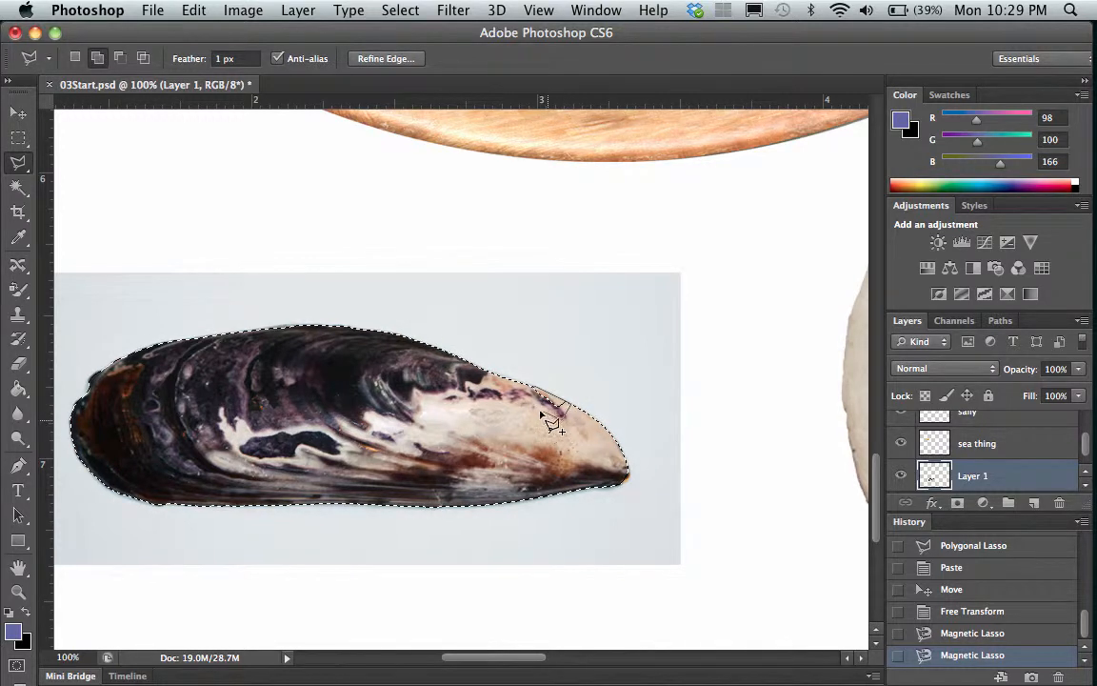
left_click(535, 391)
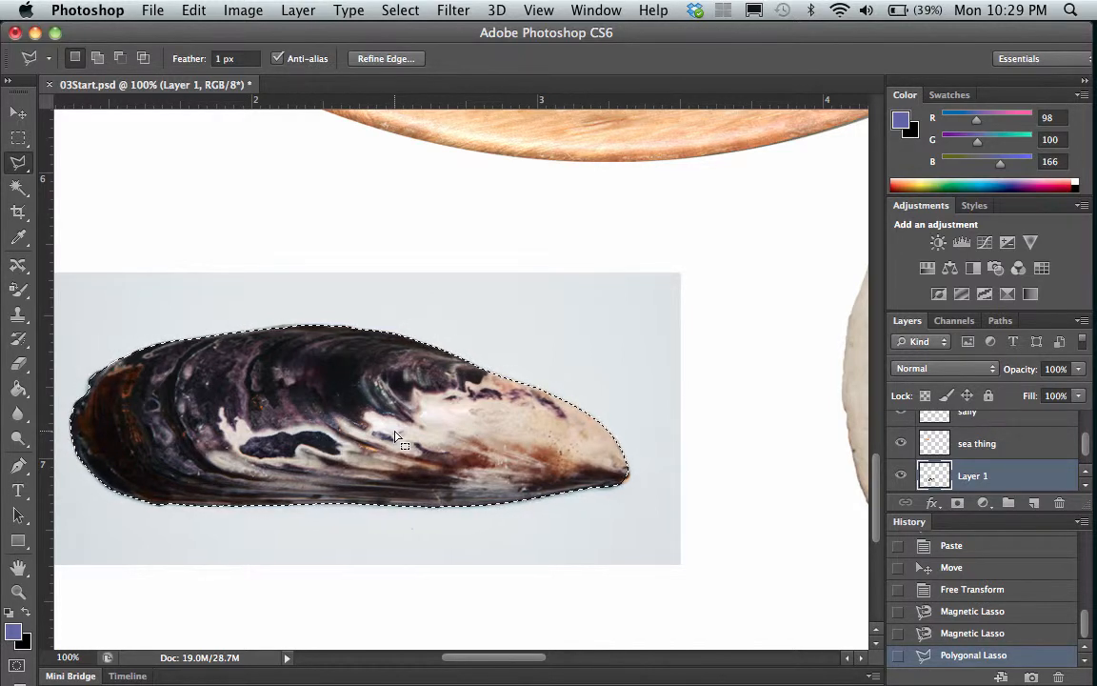
Copy the selected mussel from the Background layer and paste it as another new layer.
scroll(981, 481, "down", 1)
left_click(976, 481)
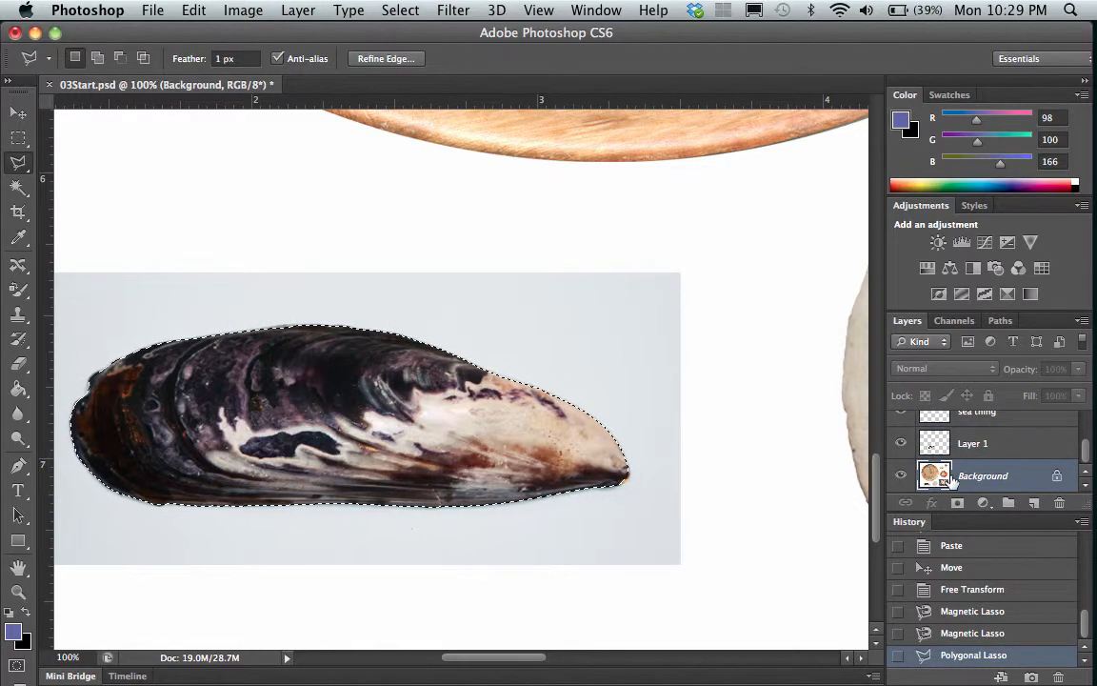
left_click(194, 9)
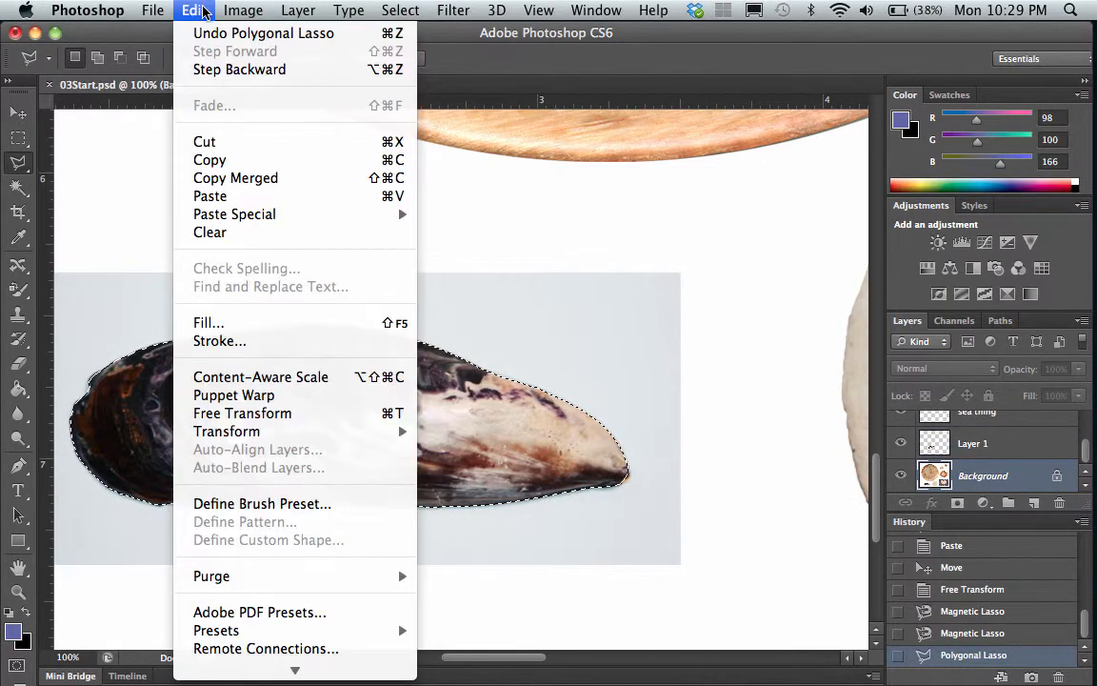
left_click(206, 164)
left_click(193, 10)
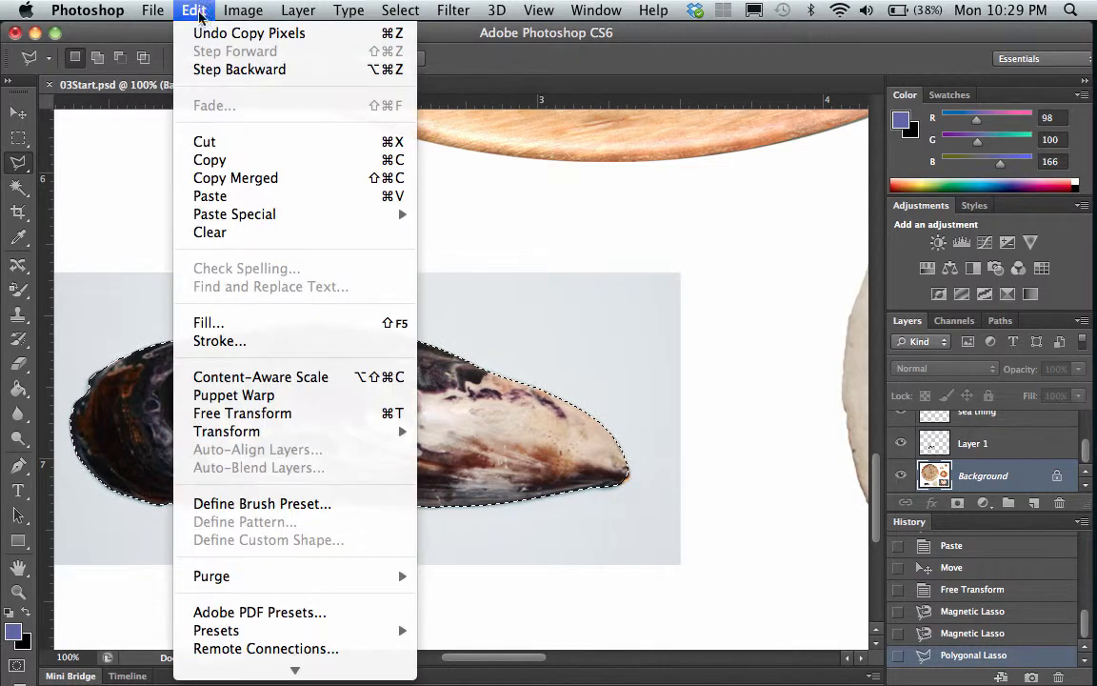
left_click(215, 200)
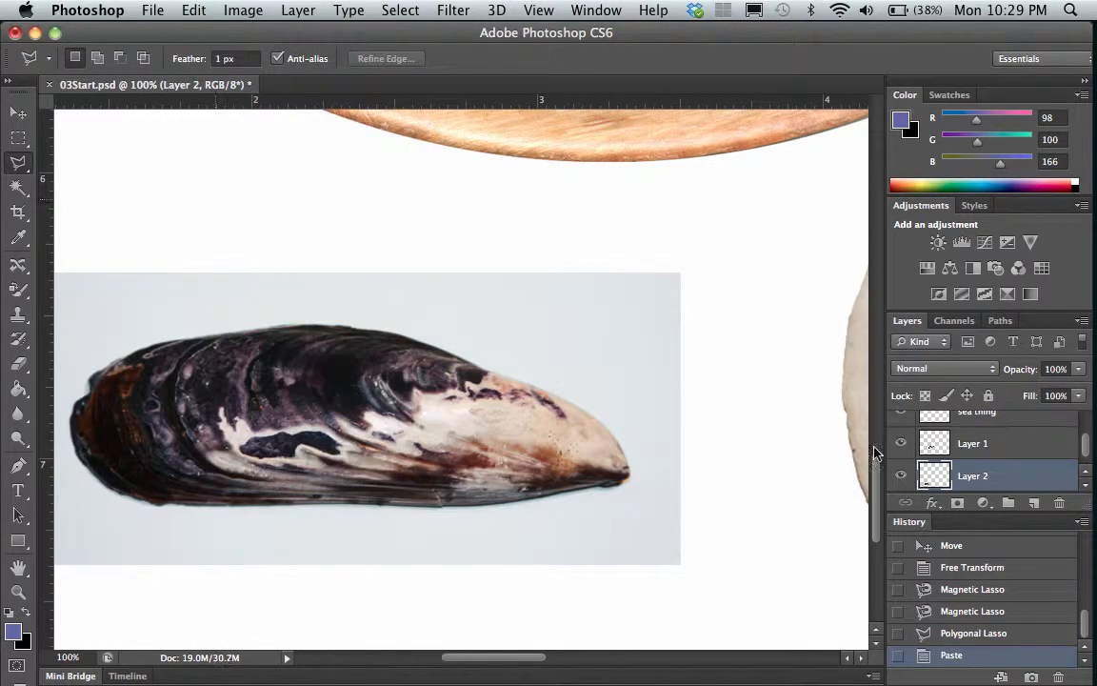
Rename the newly pasted Layer 2 "mussel magnetic" and Layer 1 "polygon mussel".
double_click(981, 483)
type("mussel magn")
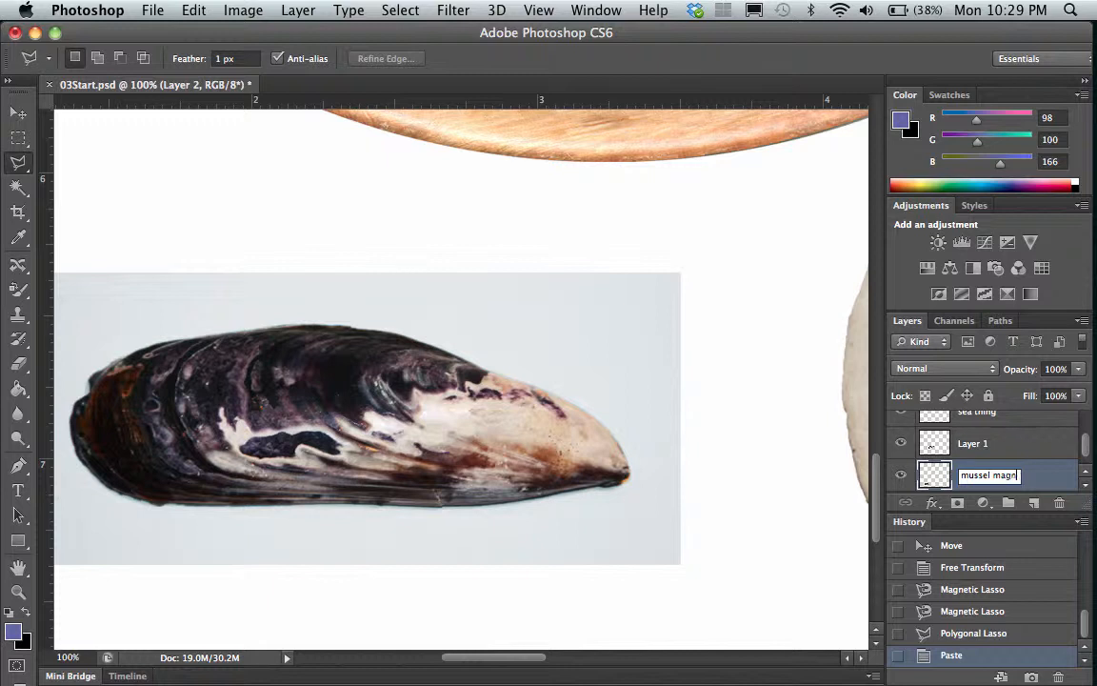
type("etic")
key("Return")
double_click(968, 445)
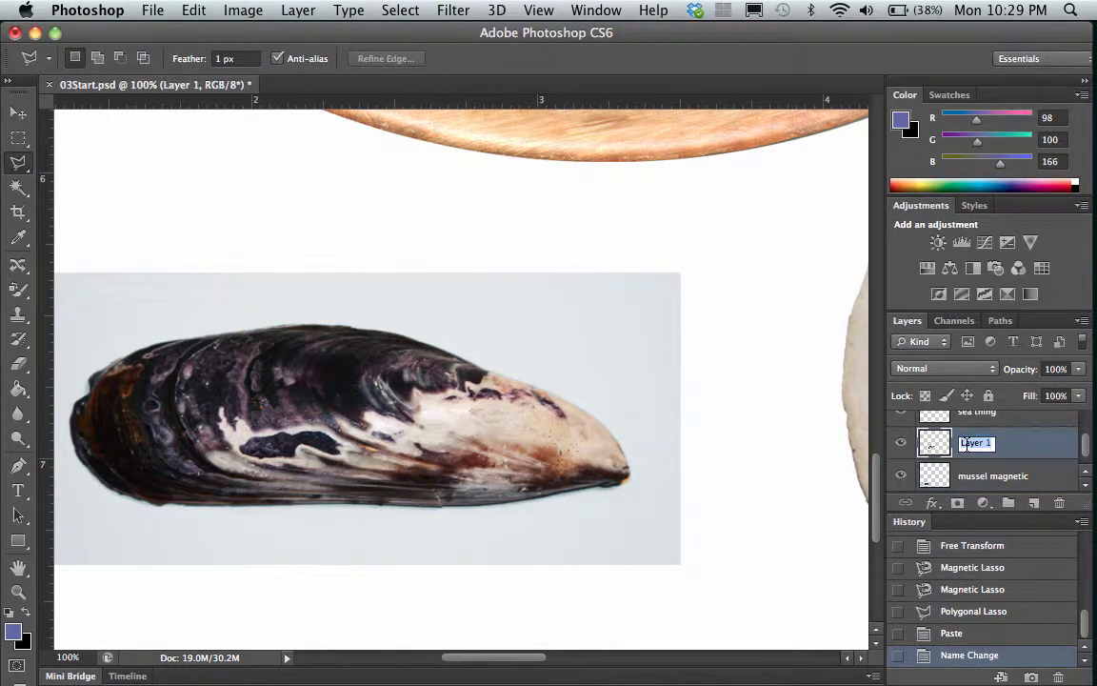
type("polygon muss")
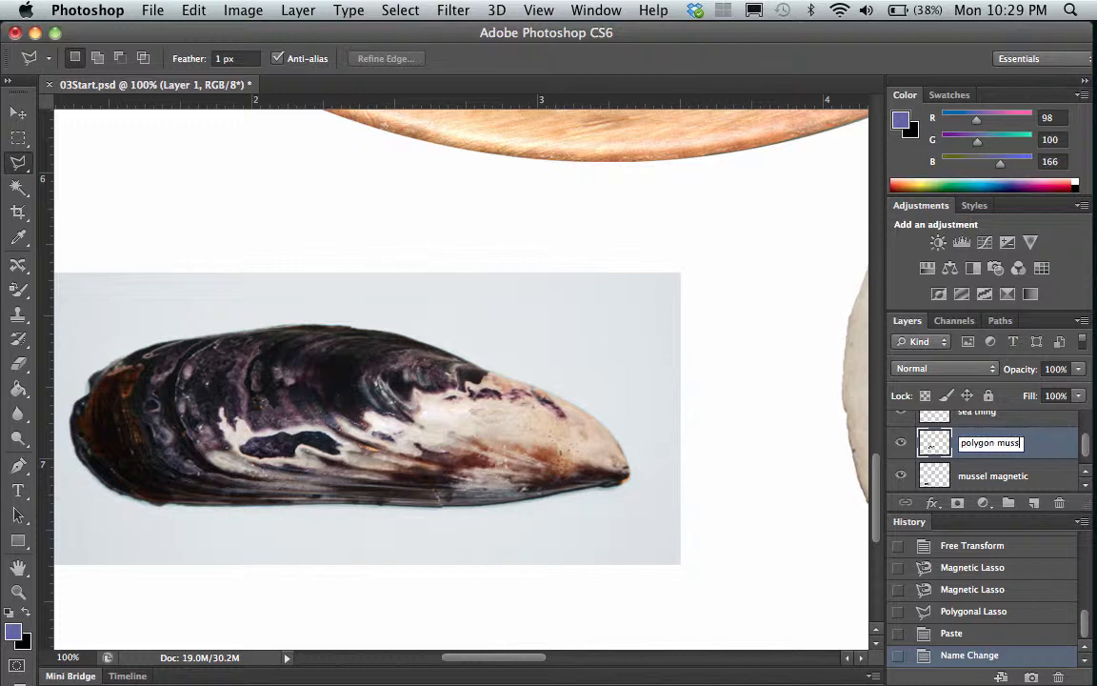
type("el")
key("Return")
Move the mussel magnetic layer's shell onto the wooden plate, directly above the rotated mussel and beside the sand dollar.
left_click(998, 479)
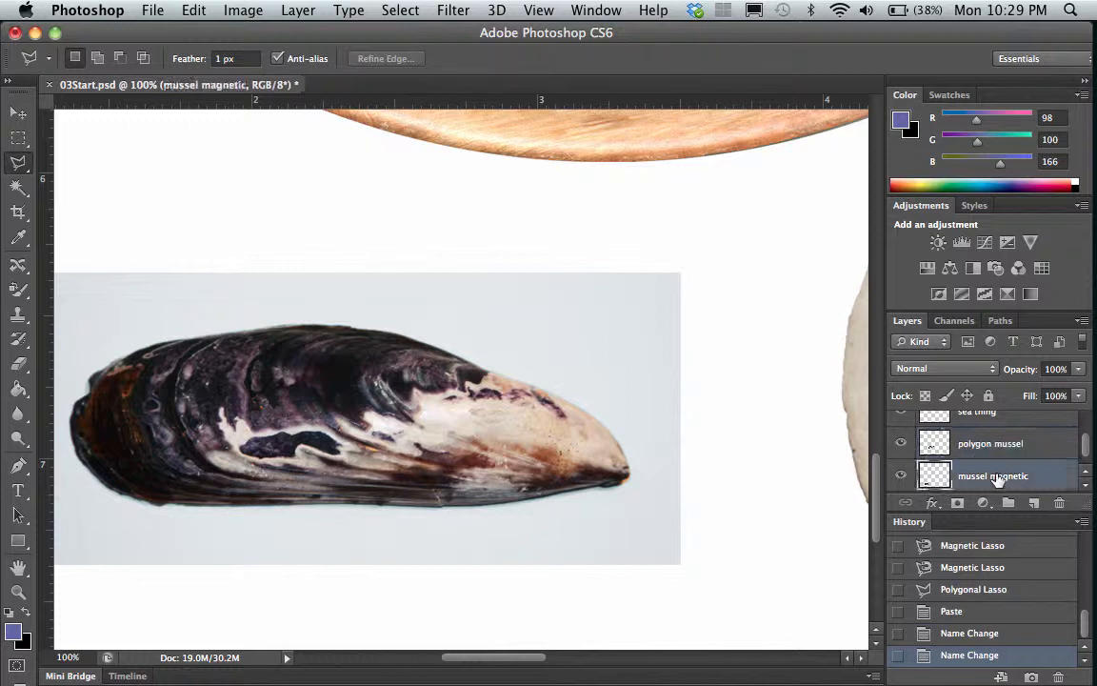
left_click(18, 113)
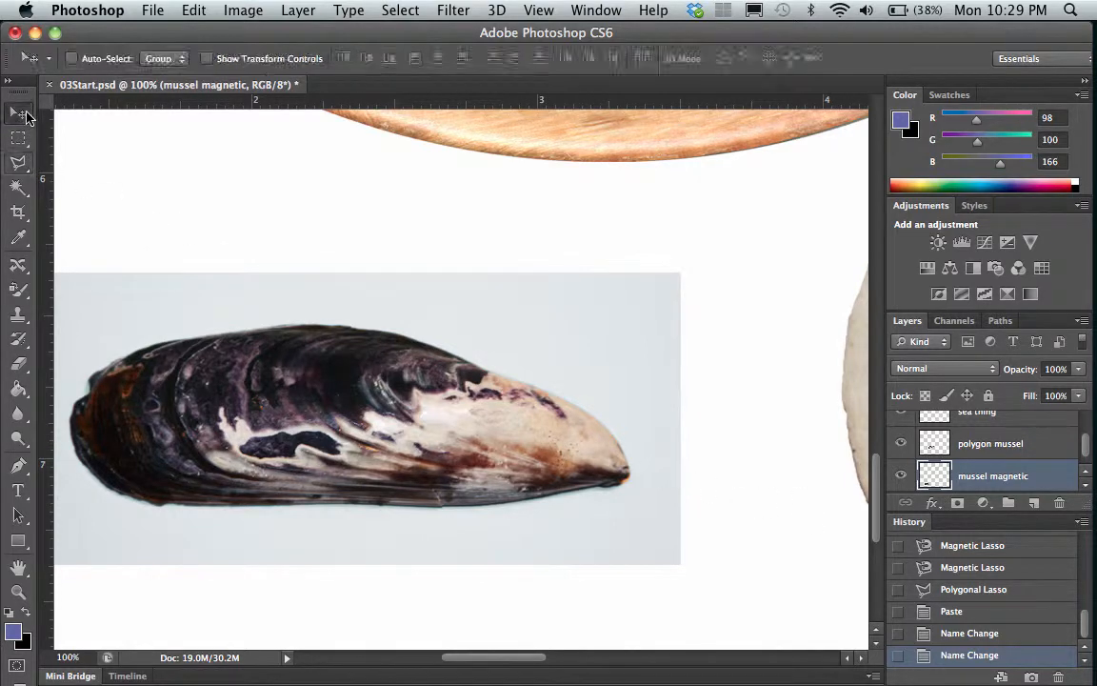
scroll(324, 314, "up", 4)
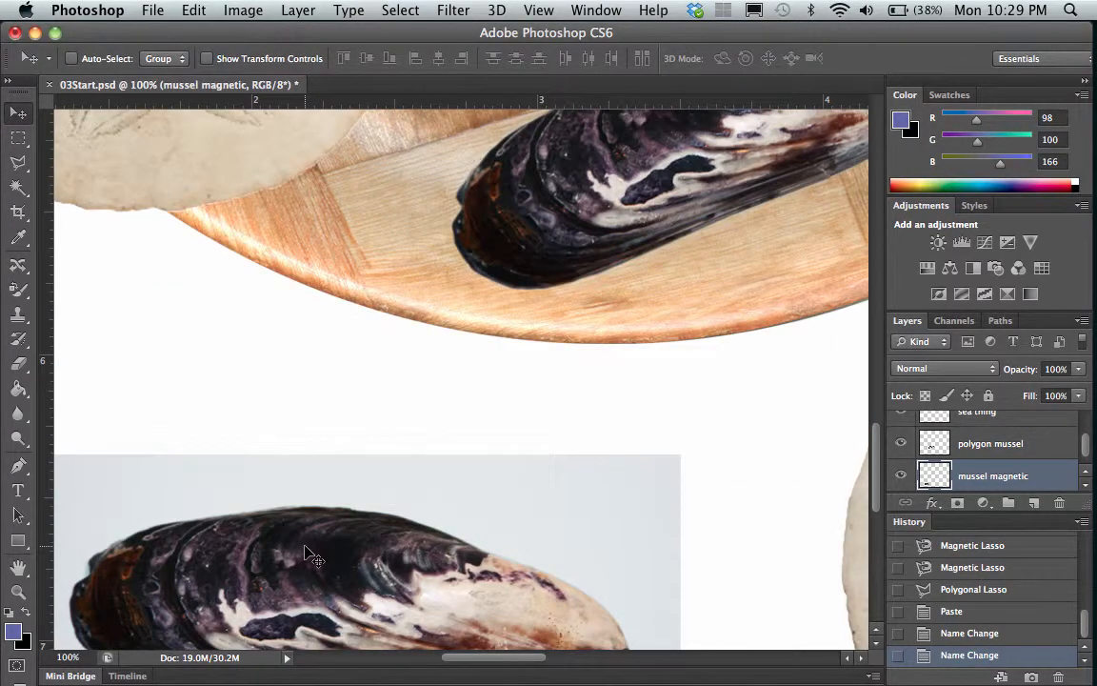
left_click_drag(290, 547, 309, 307)
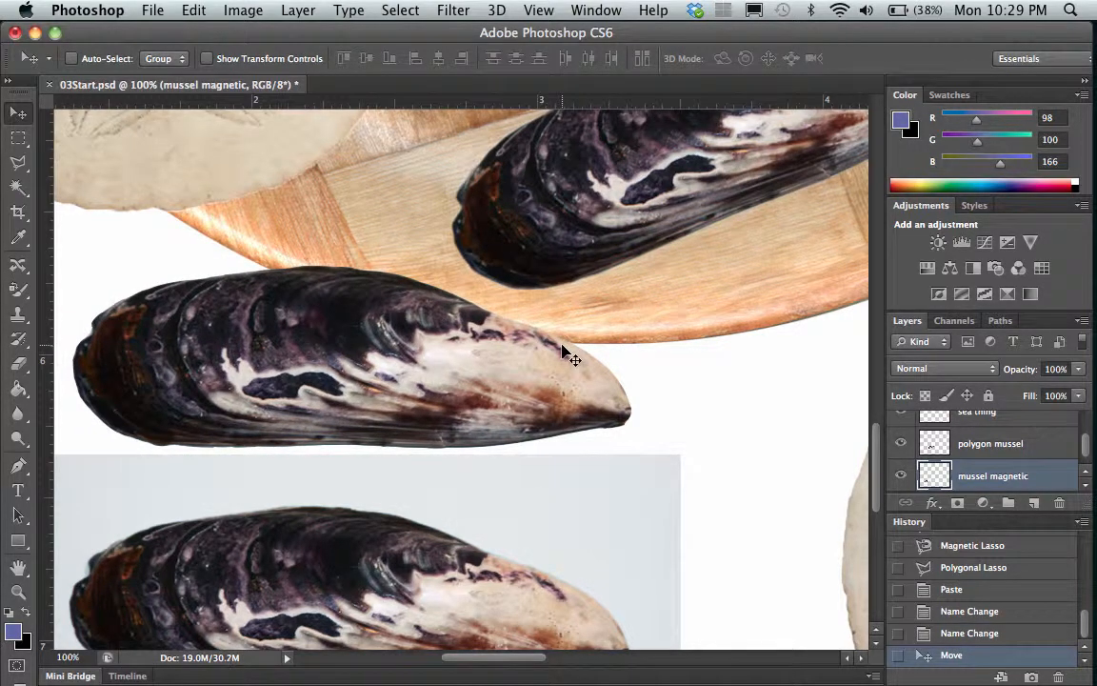
scroll(564, 353, "right", 2)
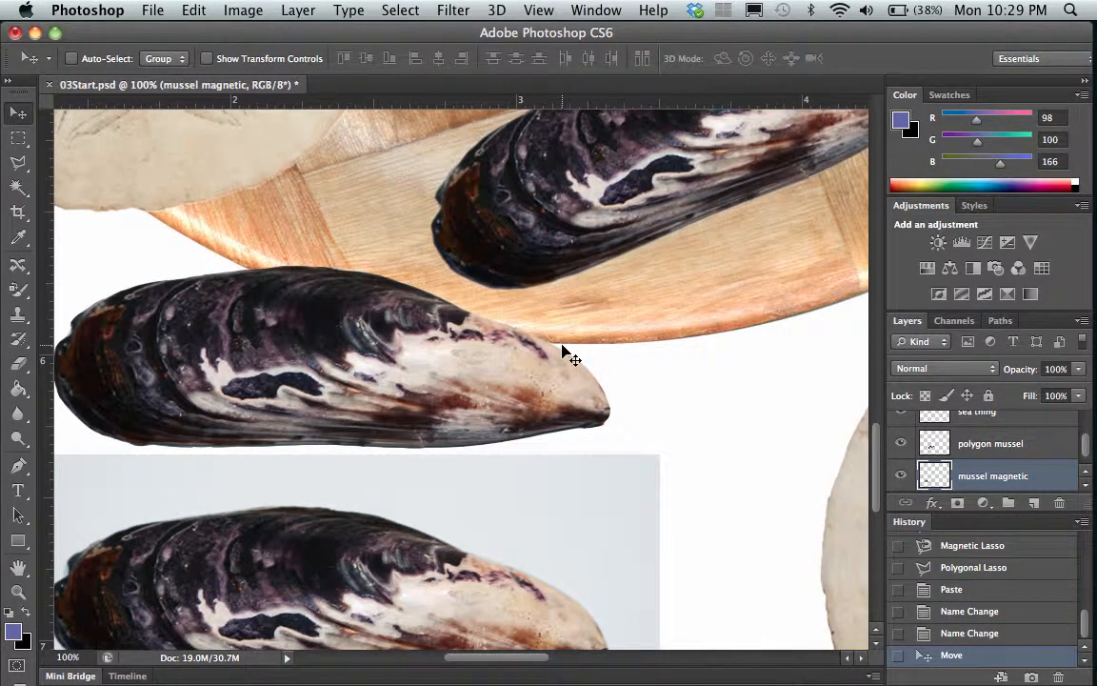
scroll(421, 374, "up", 10)
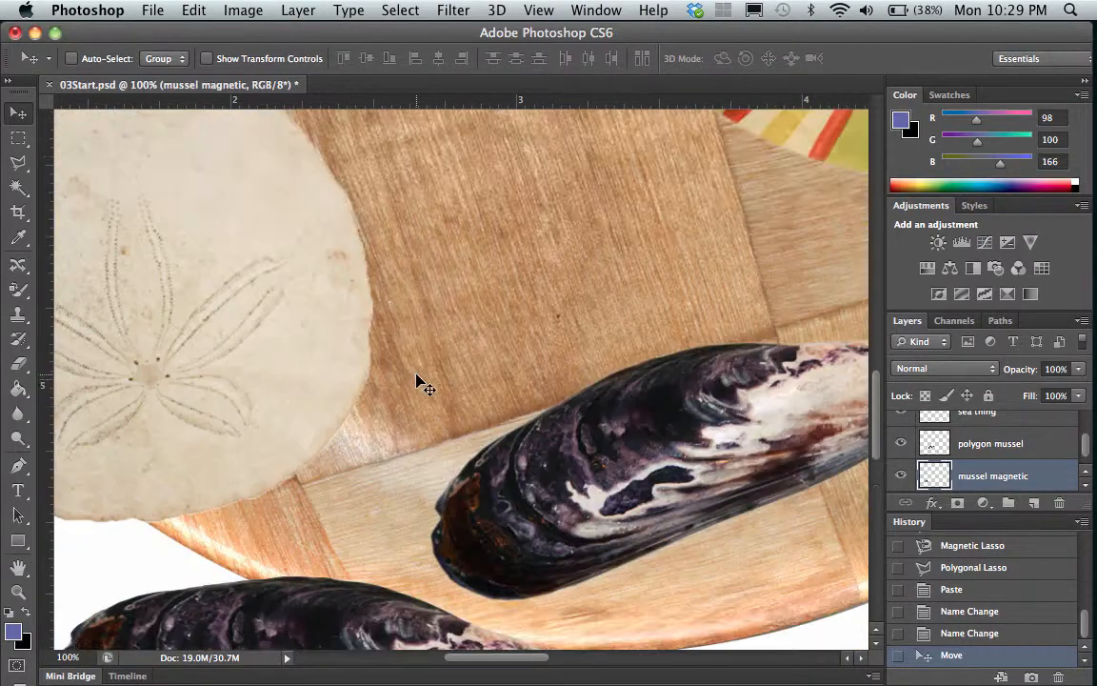
left_click_drag(606, 202, 648, 167)
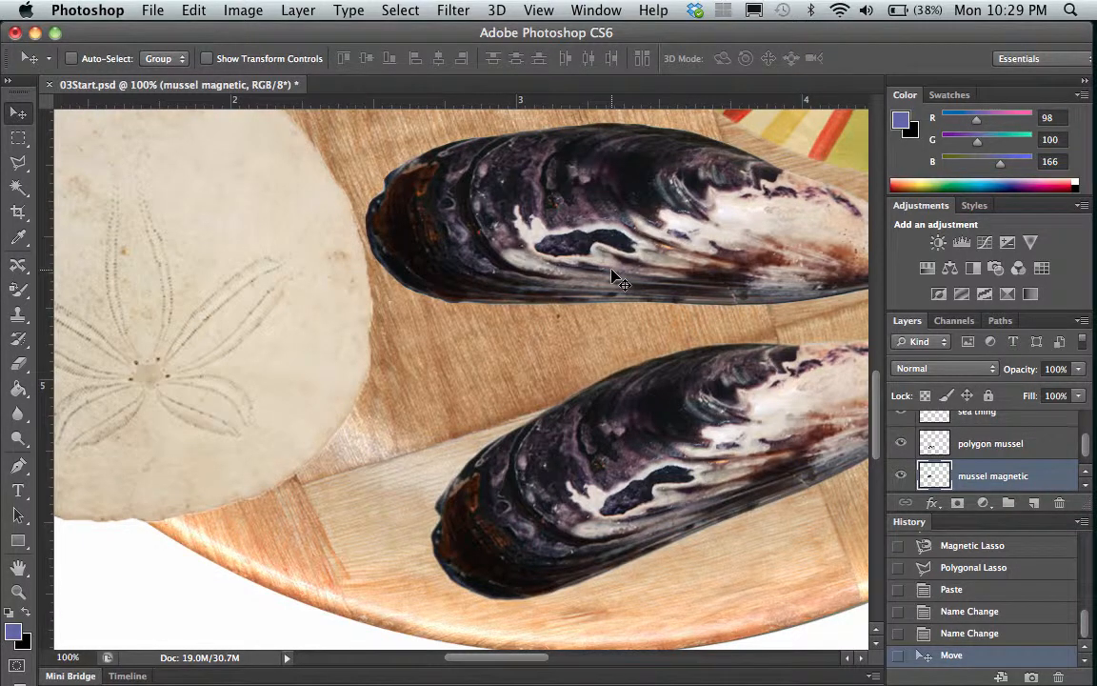
scroll(614, 276, "right", 3)
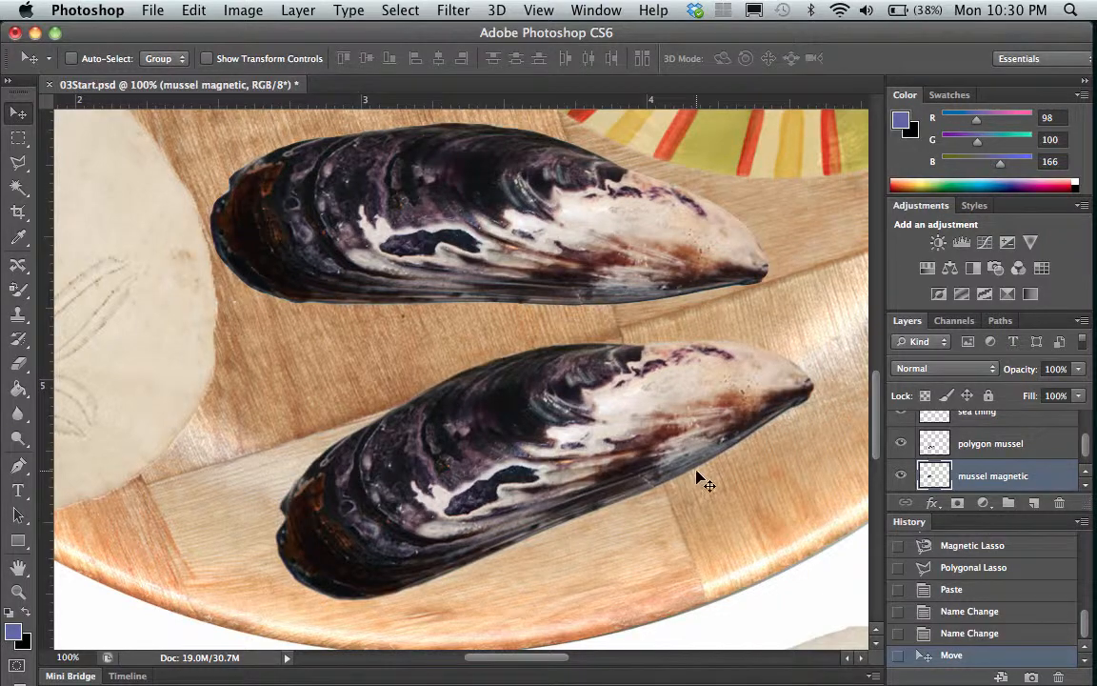
scroll(705, 481, "right", 13)
scroll(704, 481, "down", 9)
scroll(705, 481, "right", 13)
scroll(705, 481, "up", 1)
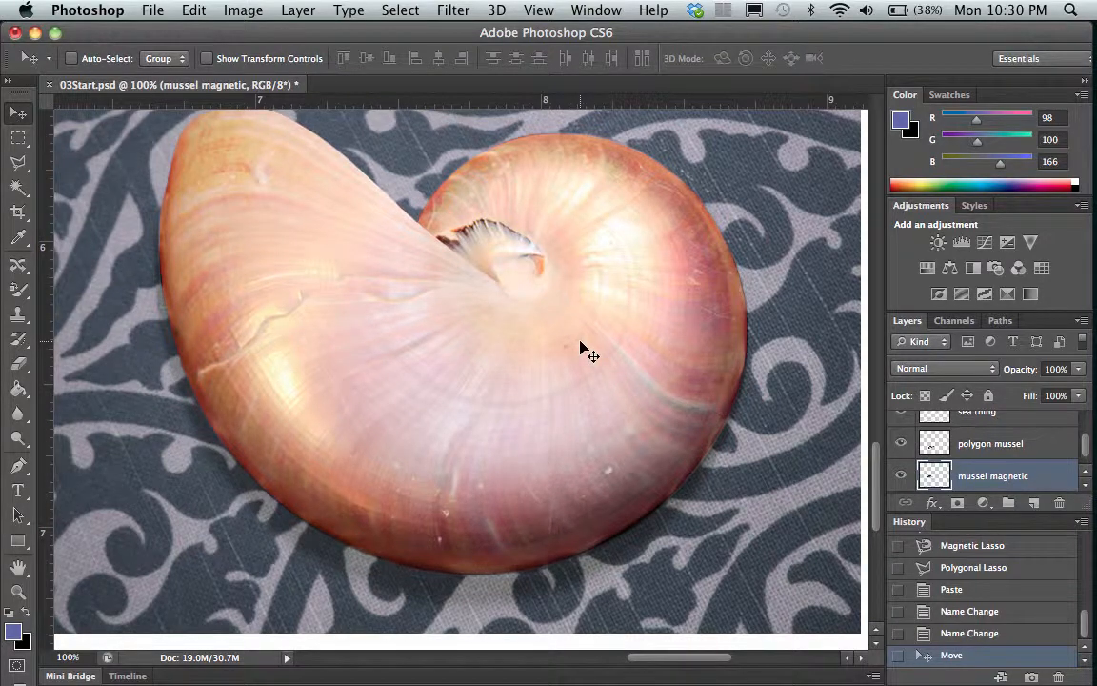
scroll(585, 349, "up", 2)
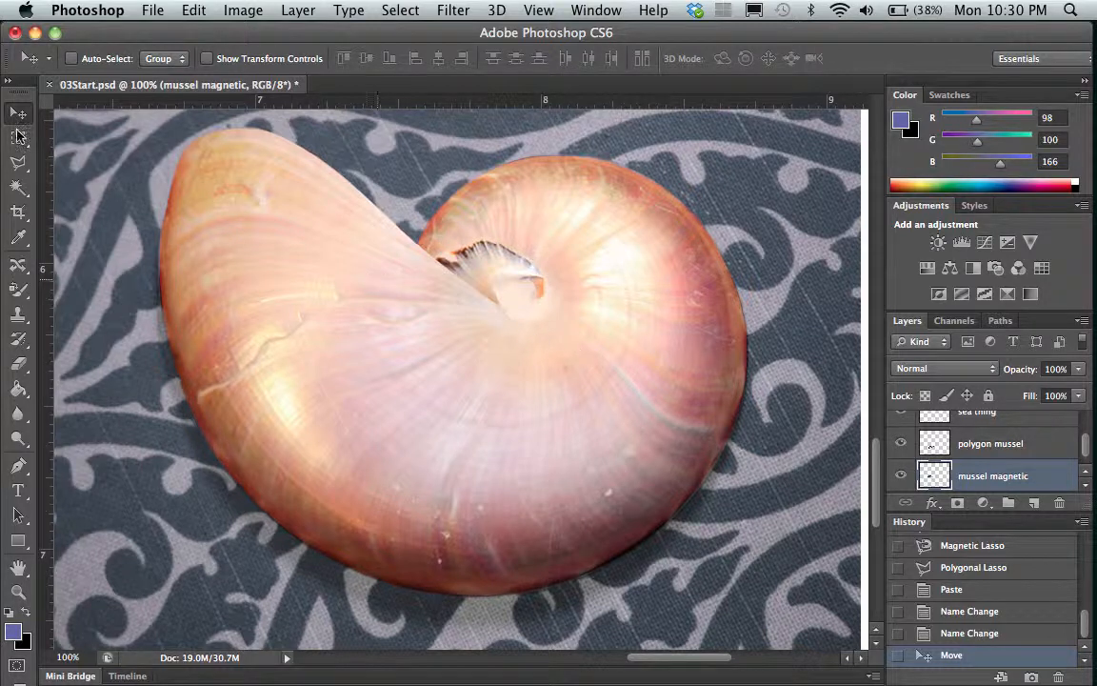
left_click(26, 195)
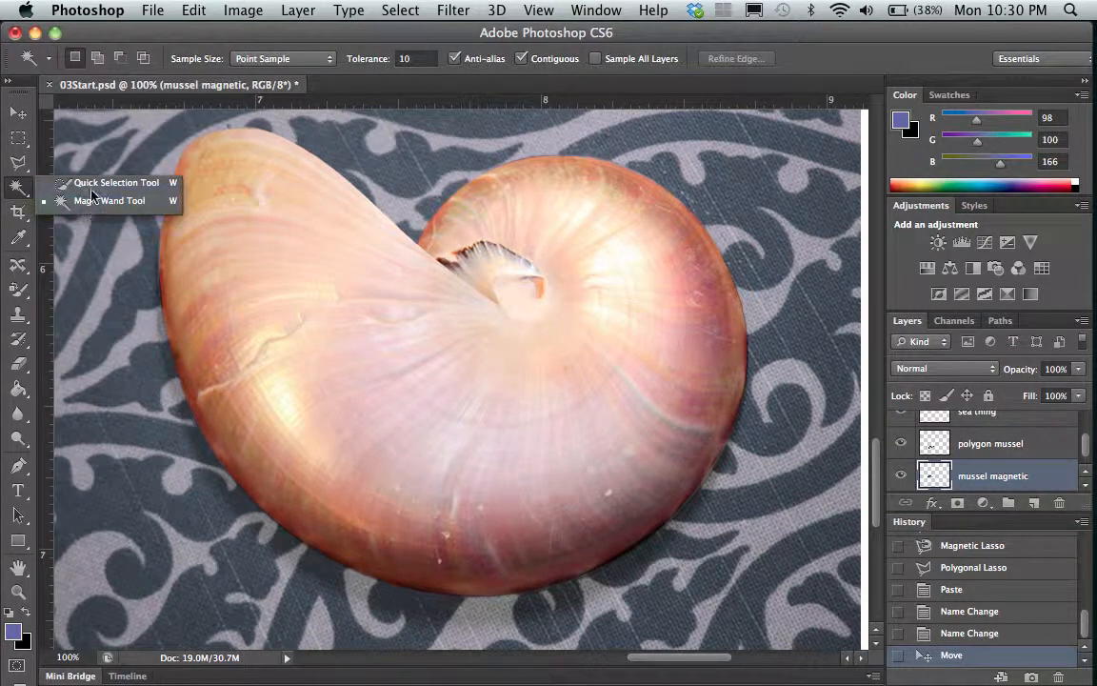
left_click(92, 183)
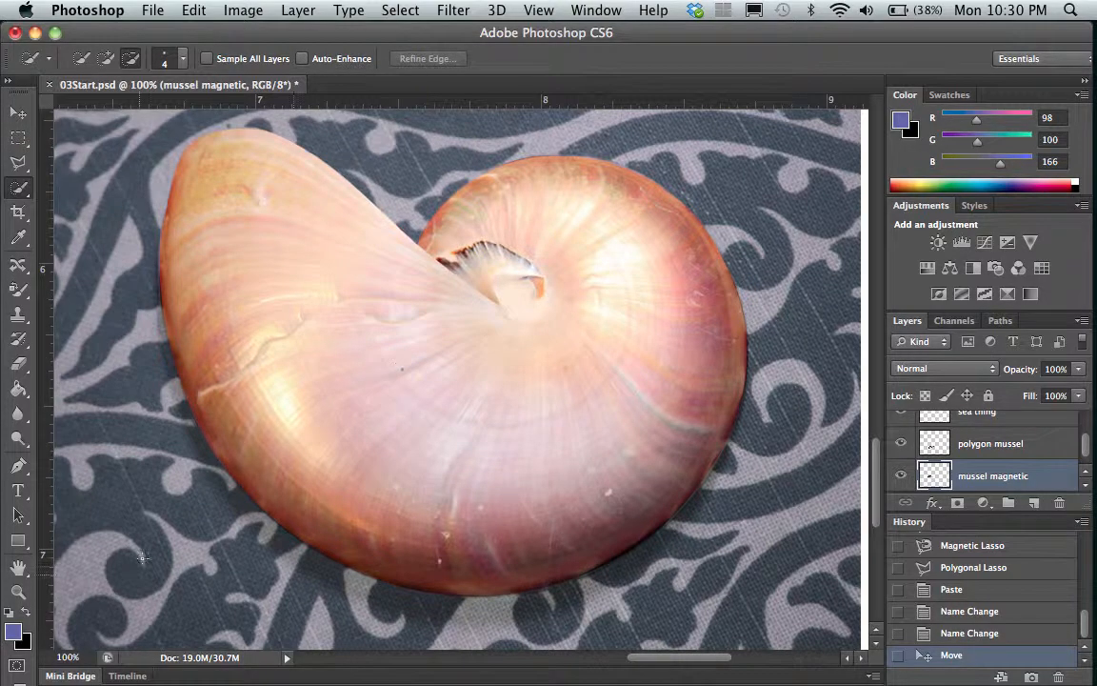
Load the saved "shell" channel of 03Start.psd as a new selection around the nautilus shell, with the canvas viewed at 25%.
left_click(18, 592)
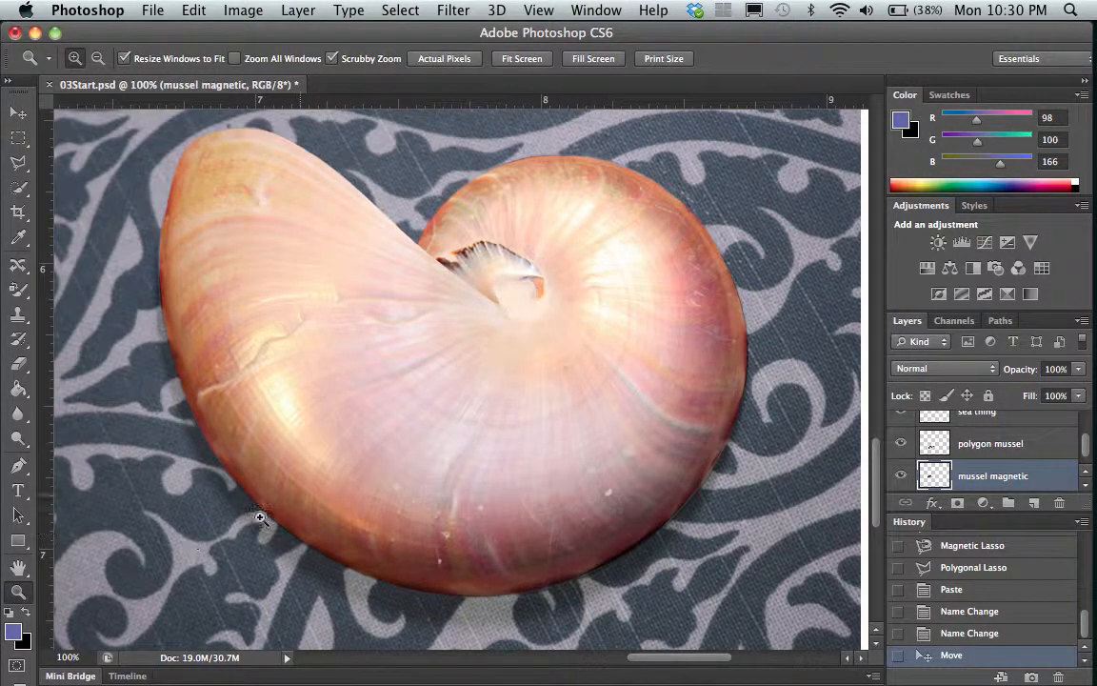
left_click(331, 481, "alt")
left_click(330, 481, "alt")
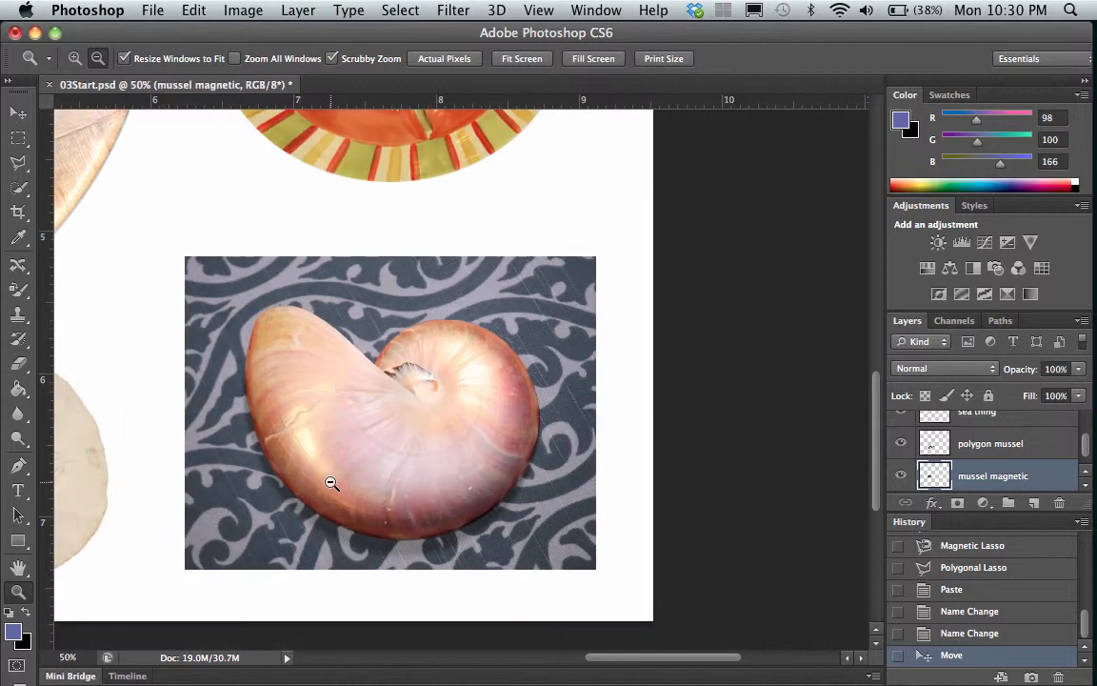
left_click(331, 481, "alt")
left_click(331, 481, "alt")
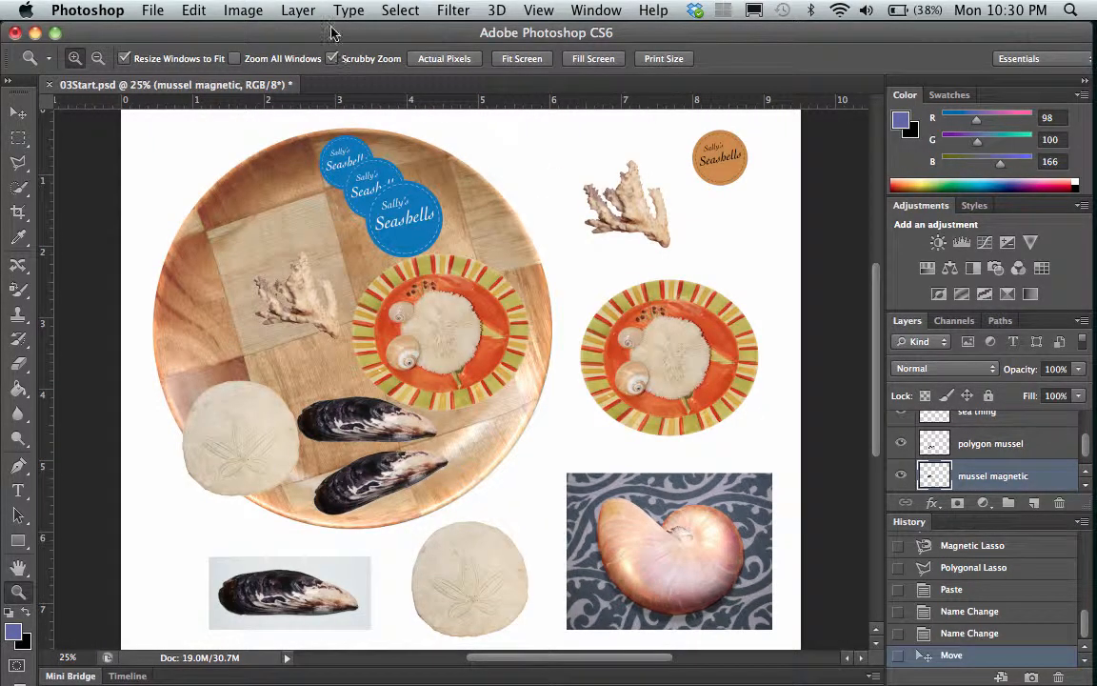
left_click(399, 12)
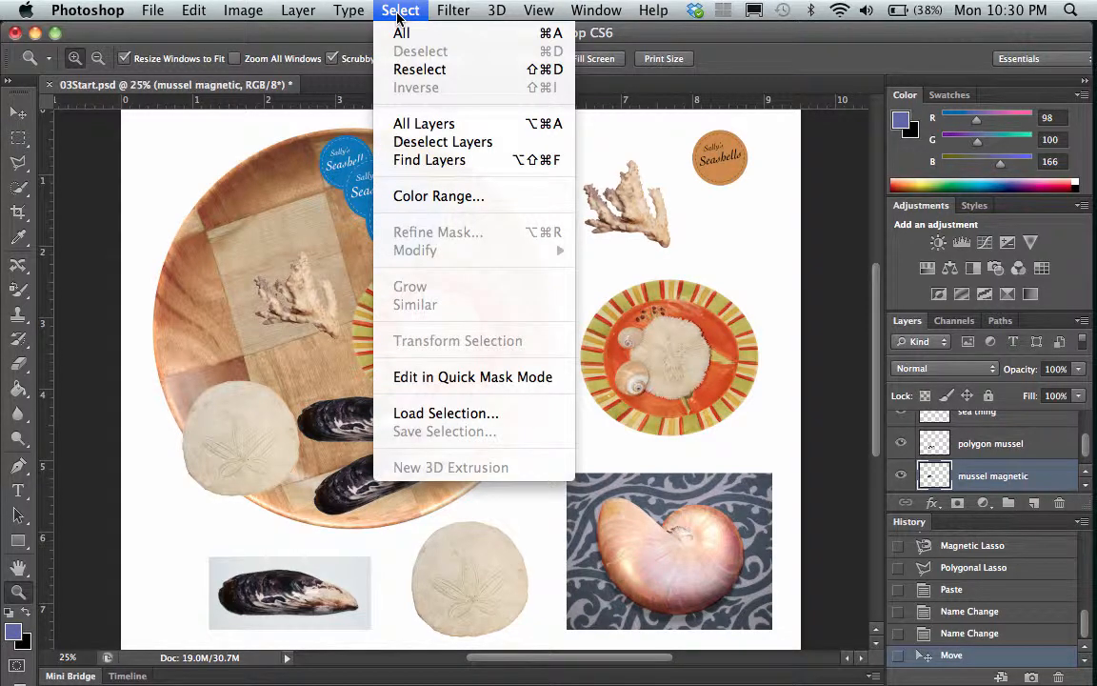
left_click(453, 413)
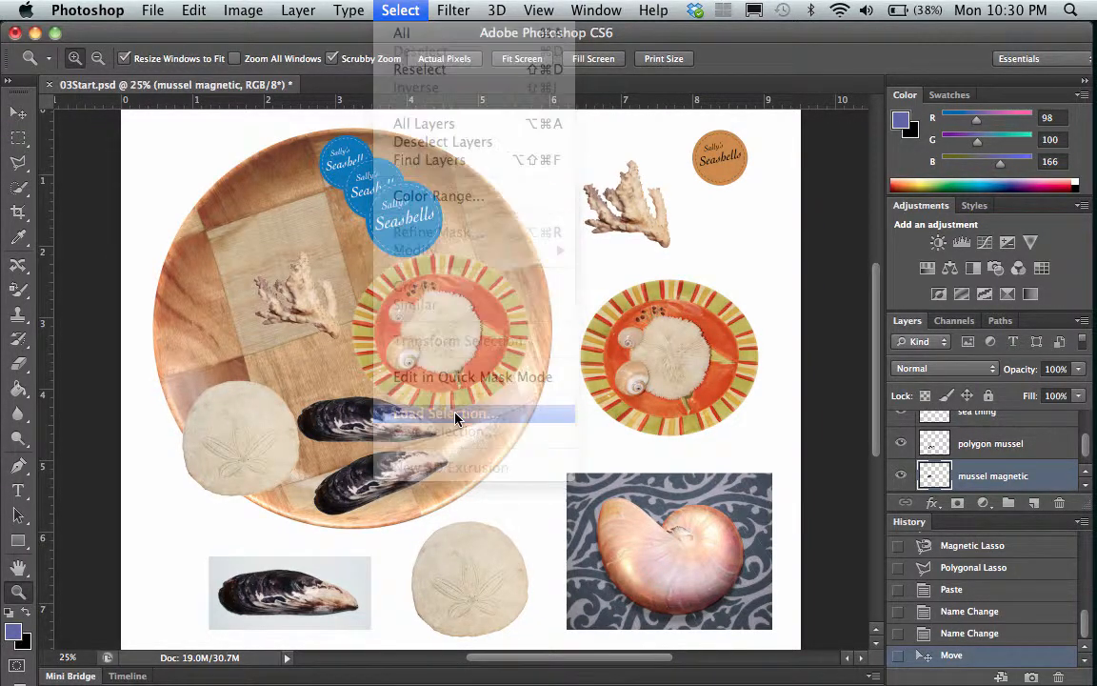
left_click(505, 324)
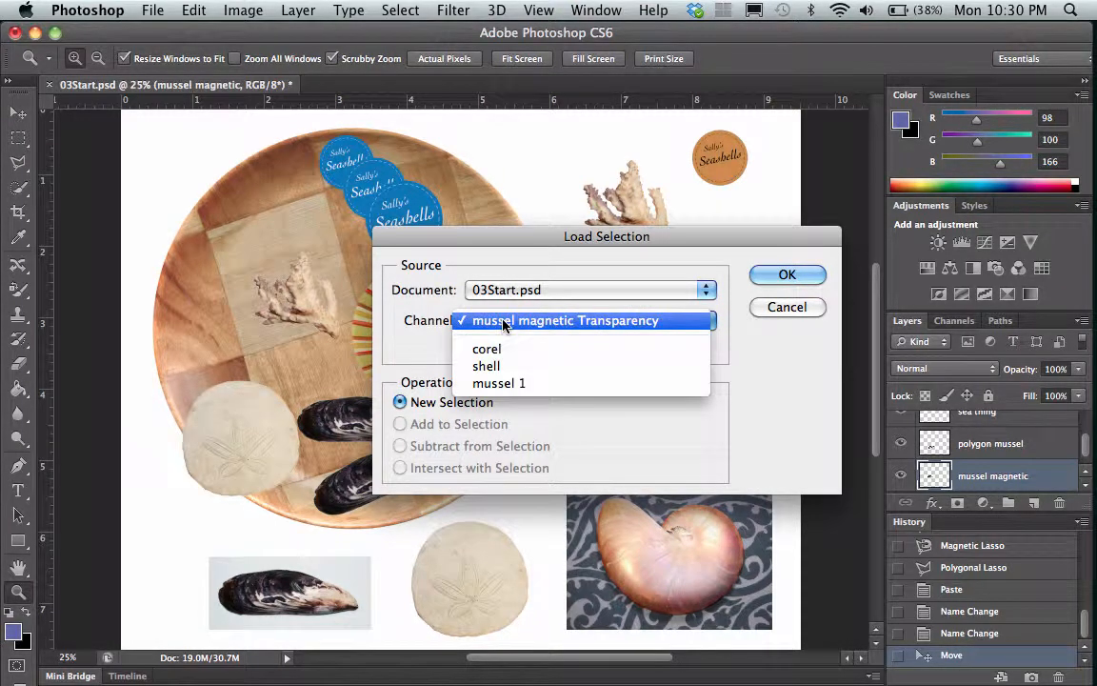
left_click(487, 365)
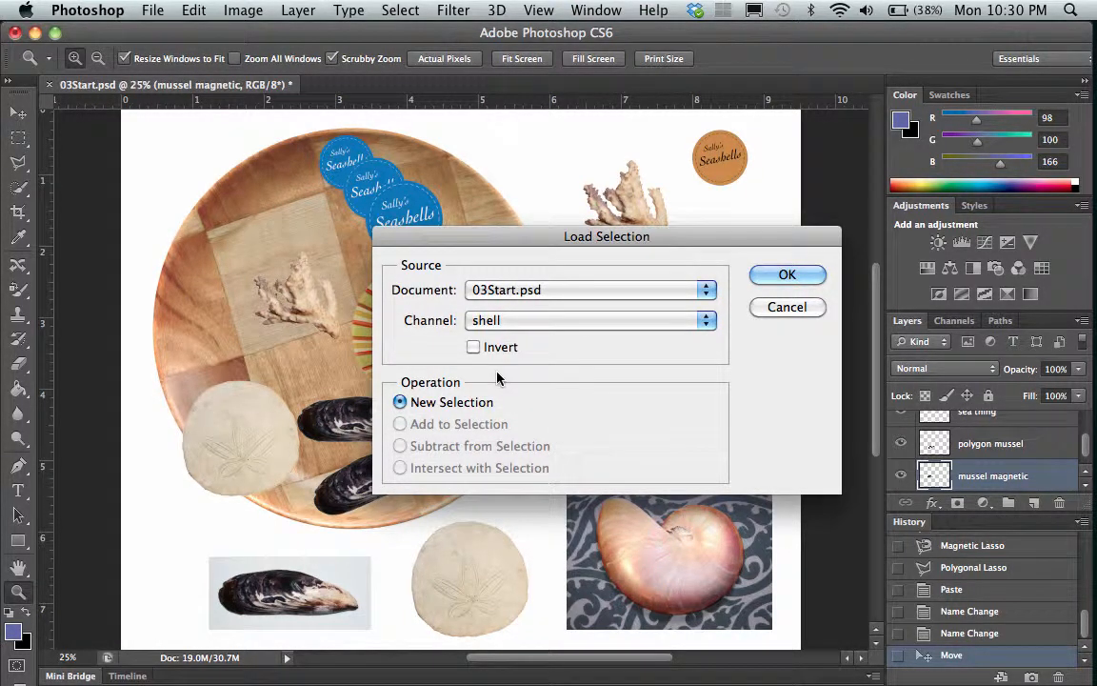
left_click(805, 278)
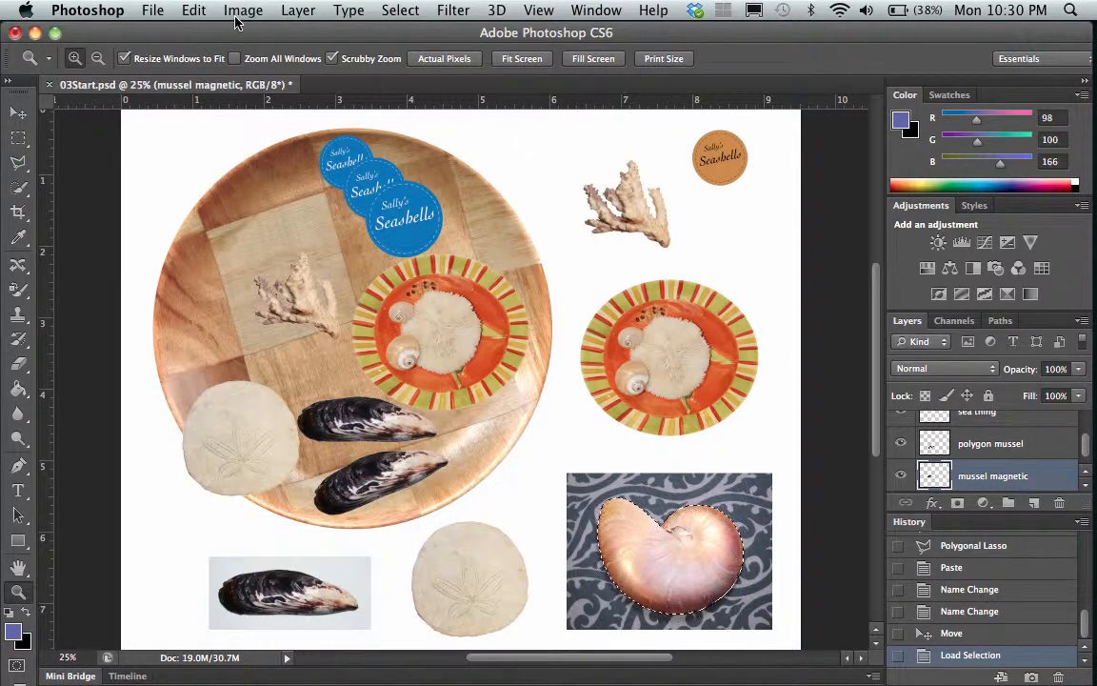
Try to copy the selected nautilus shell with the mussel magnetic layer active.
left_click(193, 11)
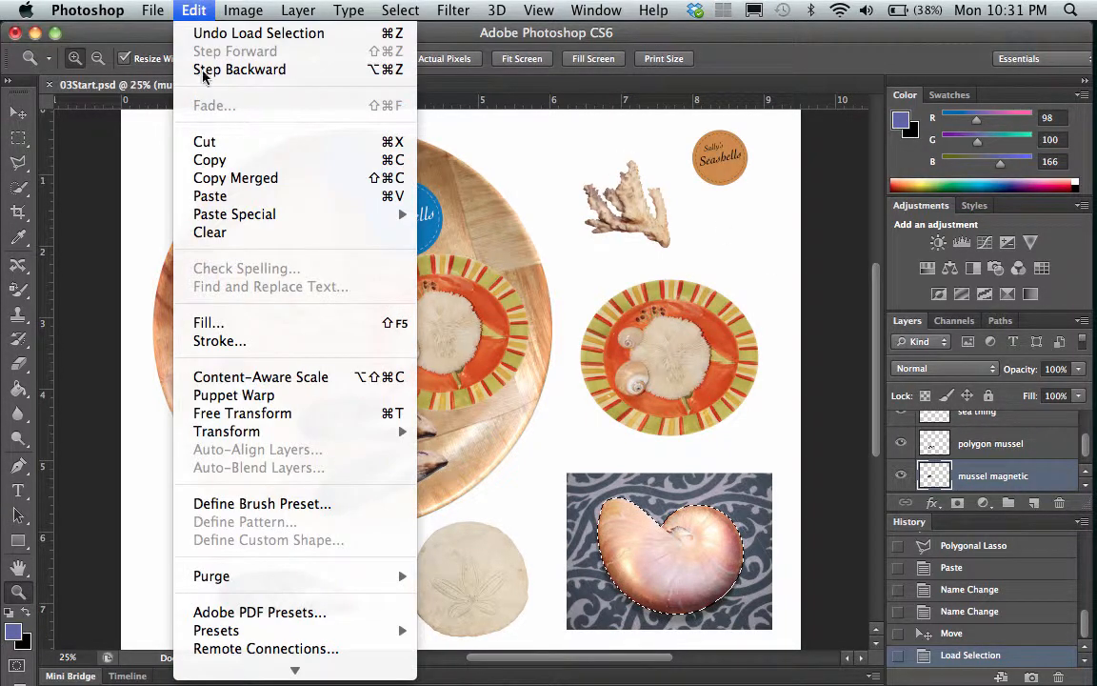
left_click(210, 163)
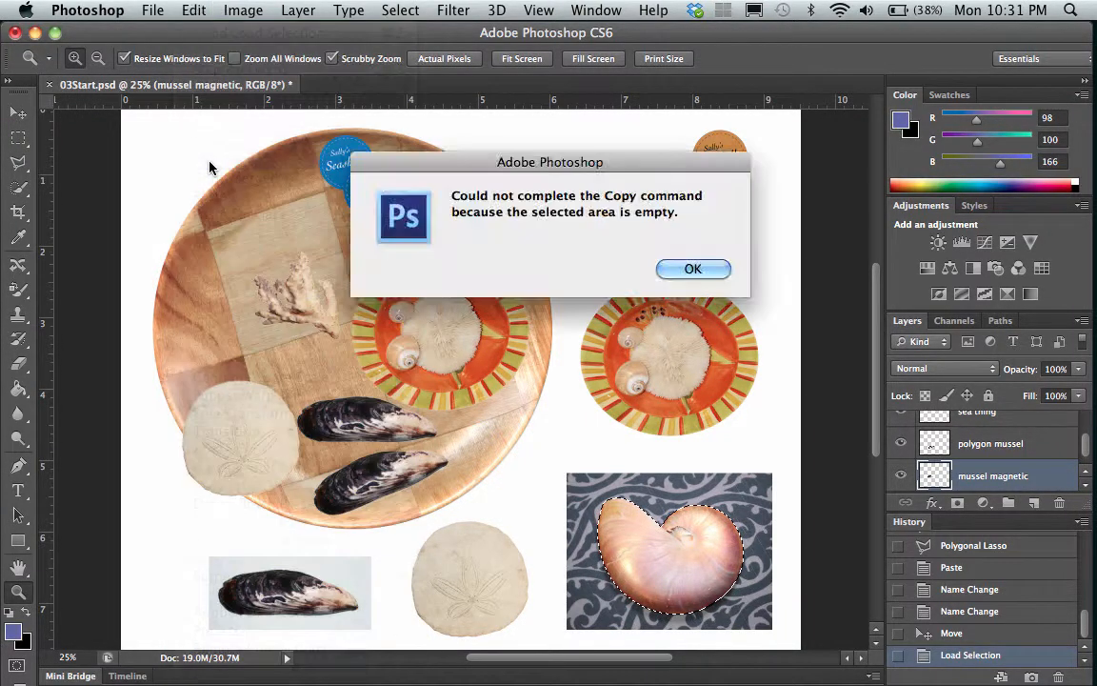
left_click(691, 271)
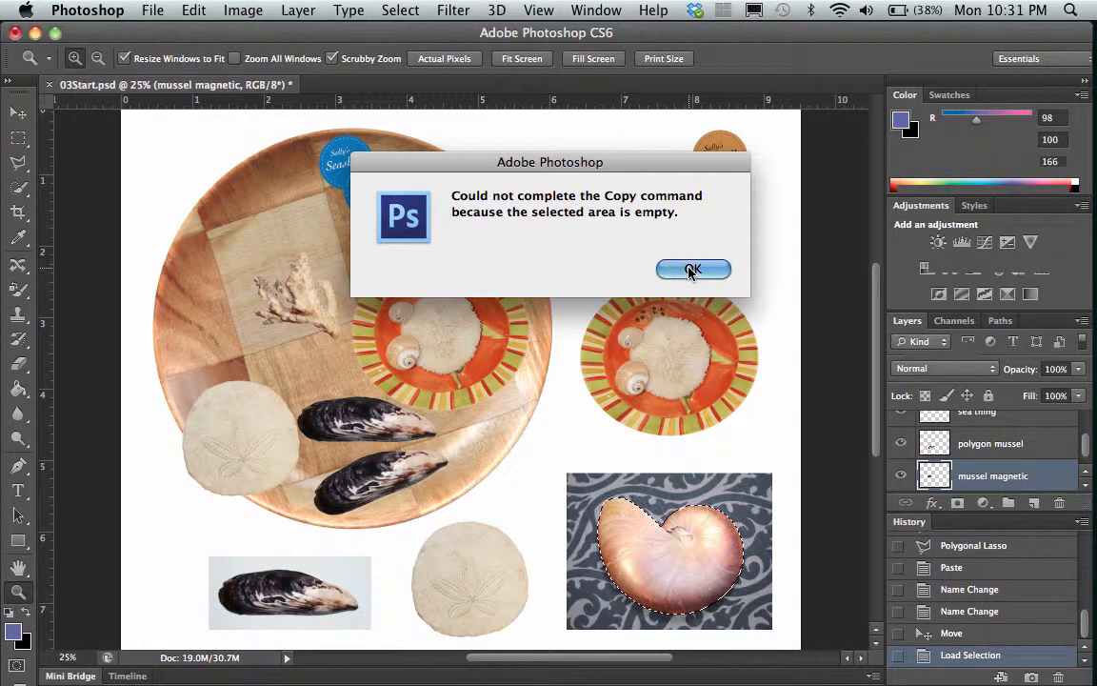
Copy the selected nautilus shell from the Background layer and paste it as a new layer.
scroll(1017, 429, "down", 1)
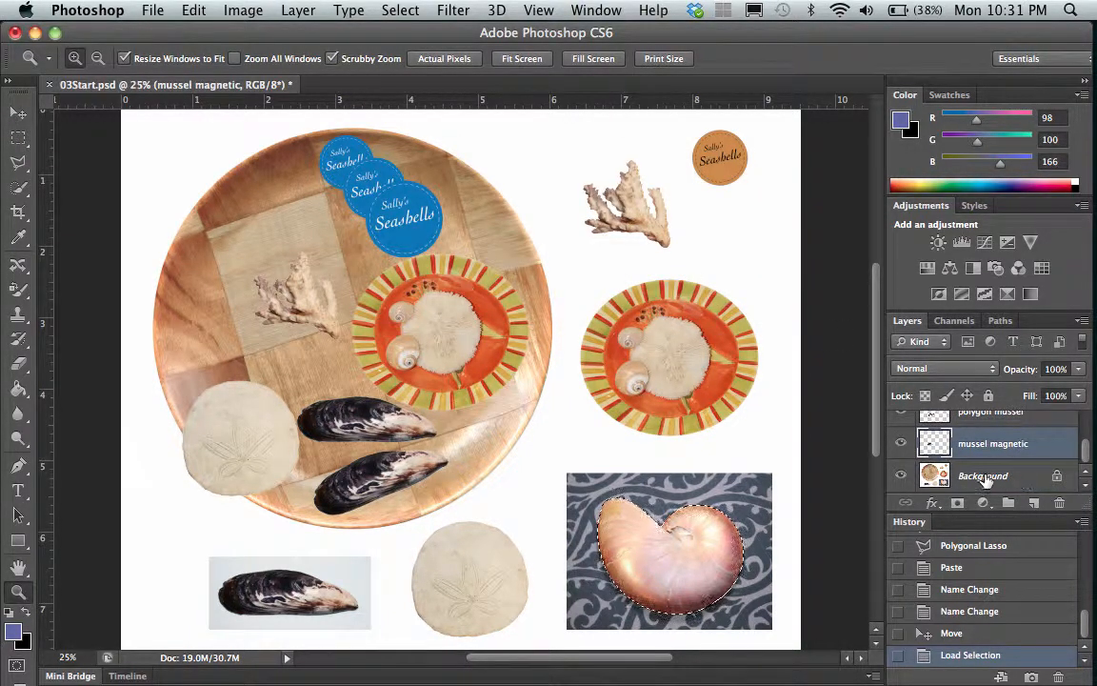
left_click(983, 478)
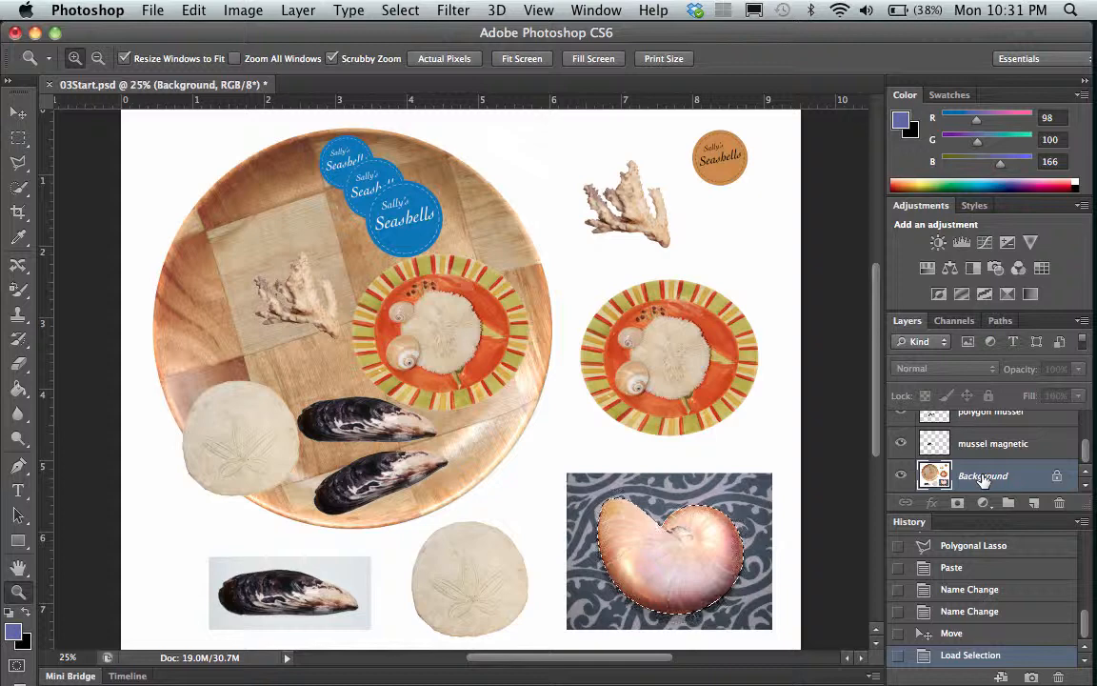
left_click(194, 10)
left_click(216, 162)
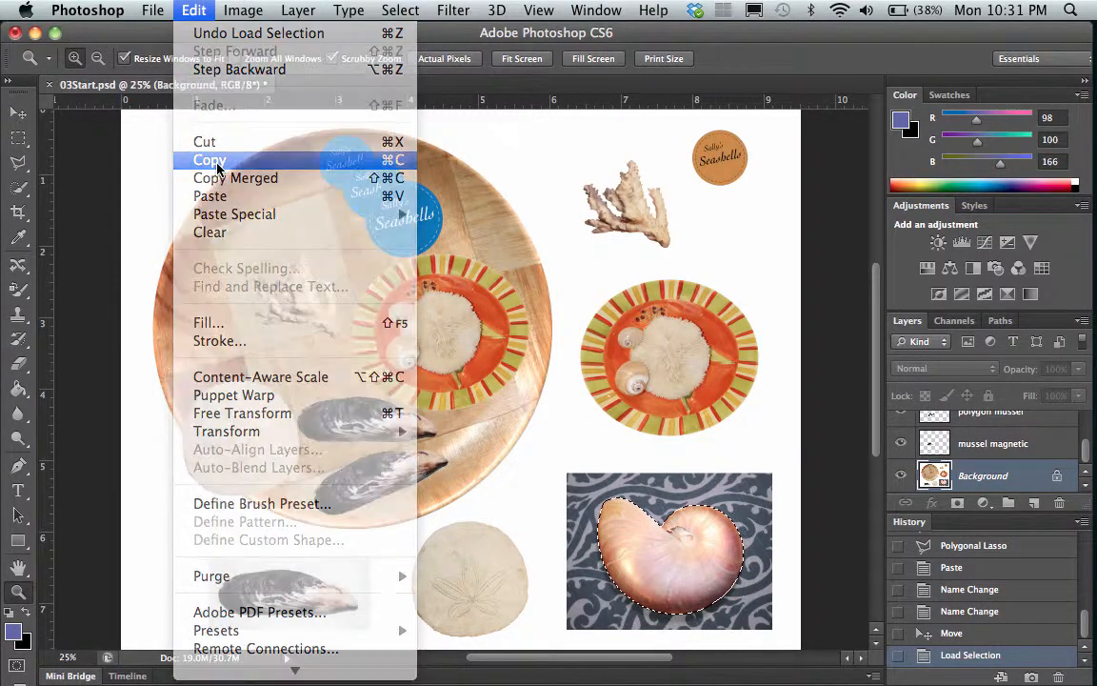
left_click(194, 10)
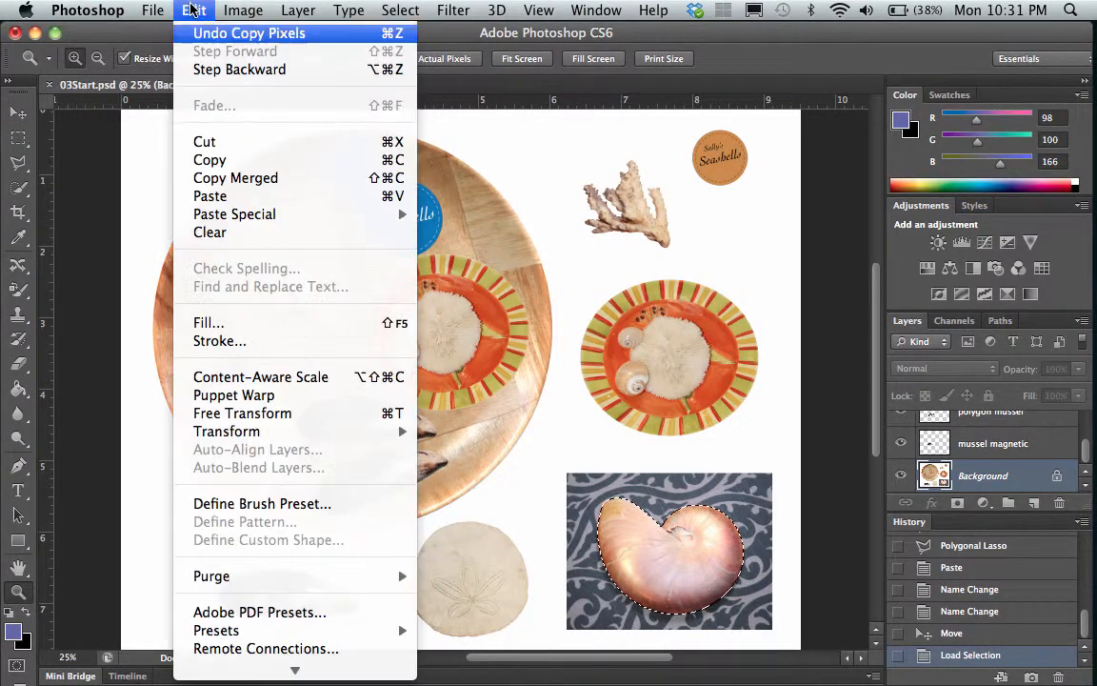
left_click(210, 197)
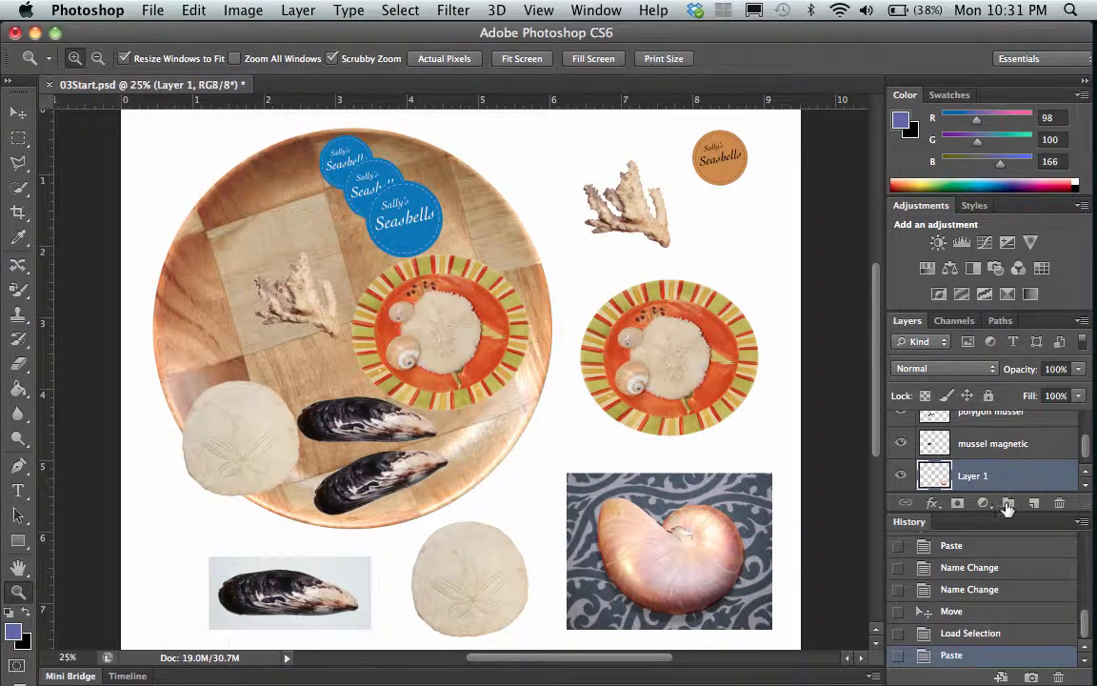
Rename the pasted shell layer "conch" and move its shell onto the wooden plate's upper-left edge, above the coral.
double_click(973, 476)
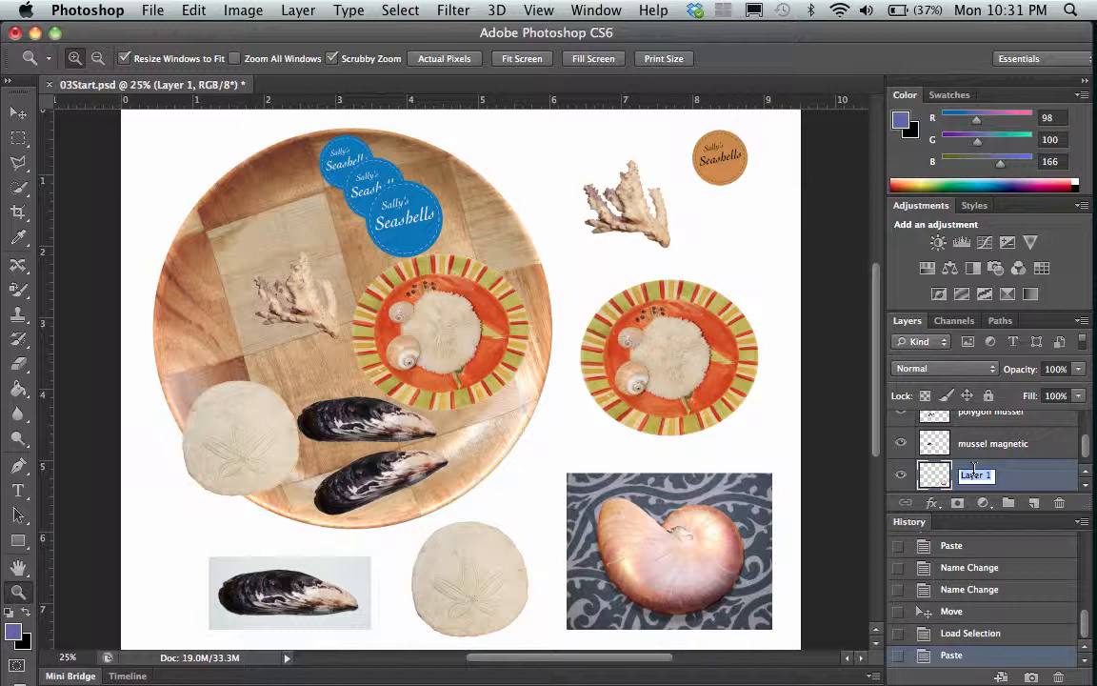
type("cor")
type("ch")
key("Return")
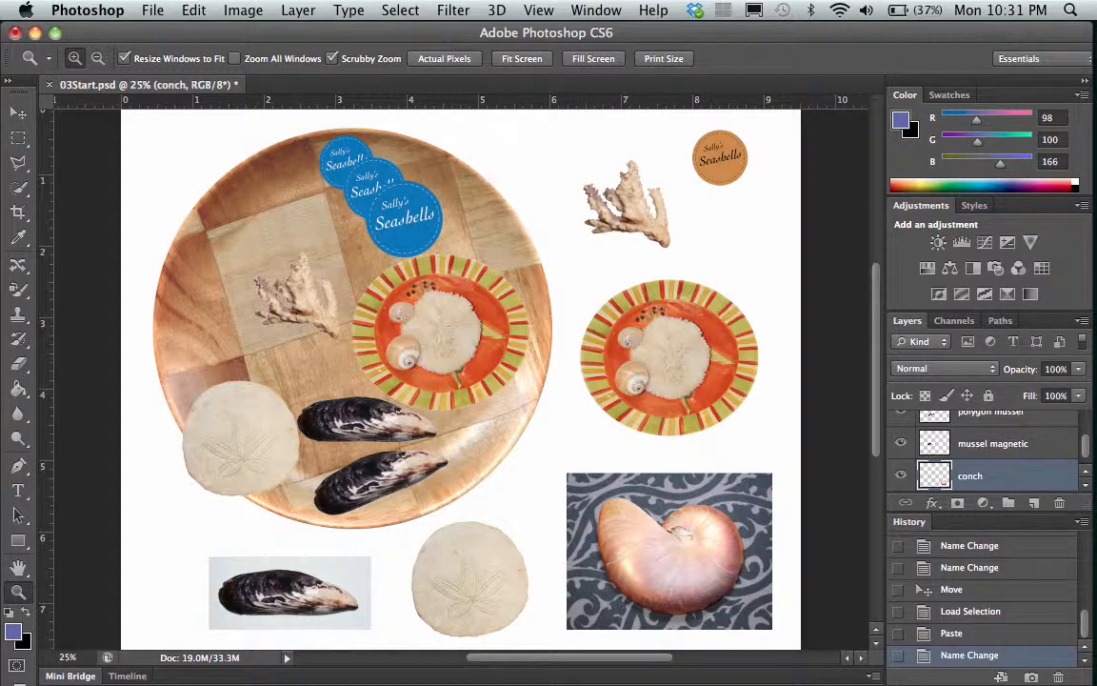
left_click(18, 112)
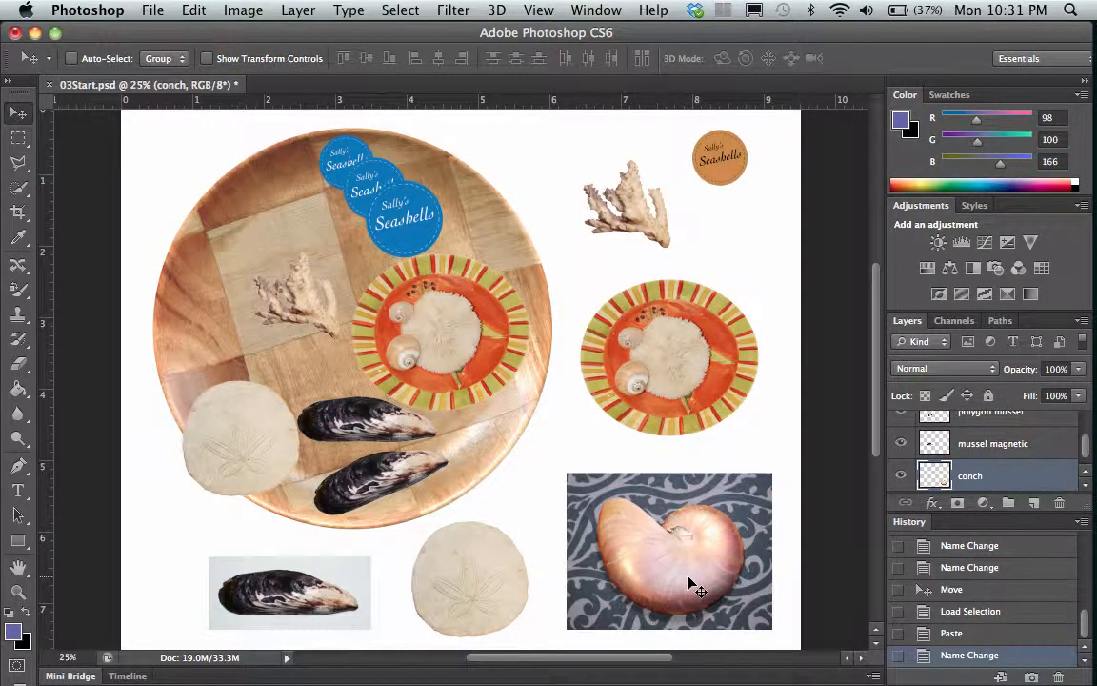
left_click_drag(693, 588, 257, 237)
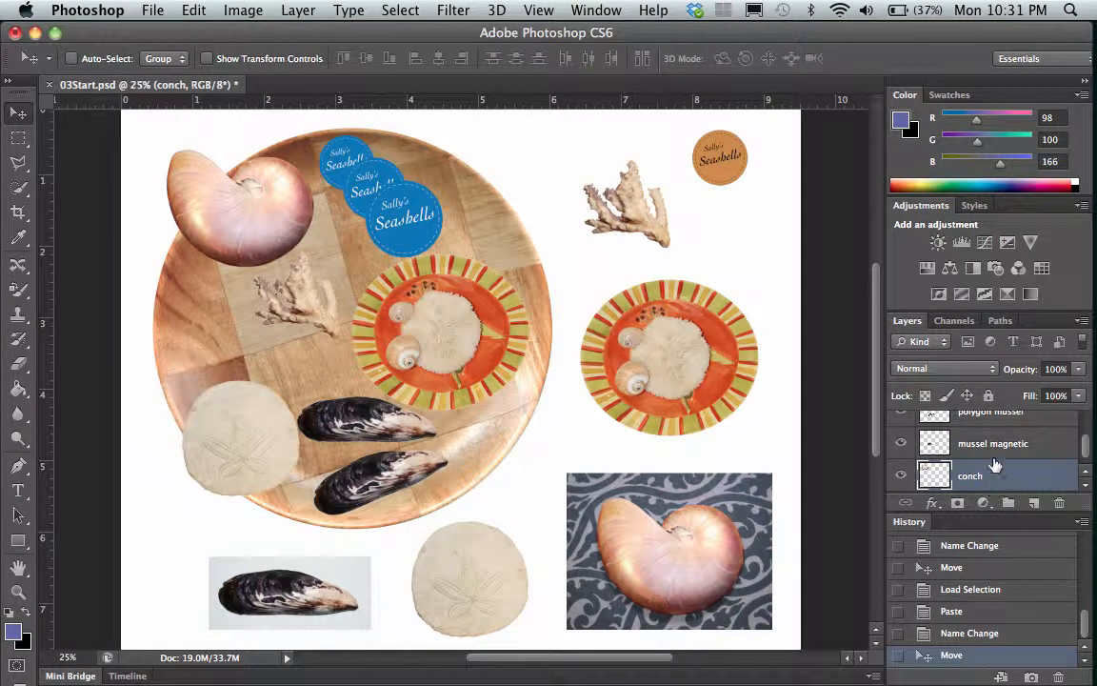
Collapse the History panel to give the layer list more height, and show the list from its topmost layer.
scroll(990, 459, "up", 1)
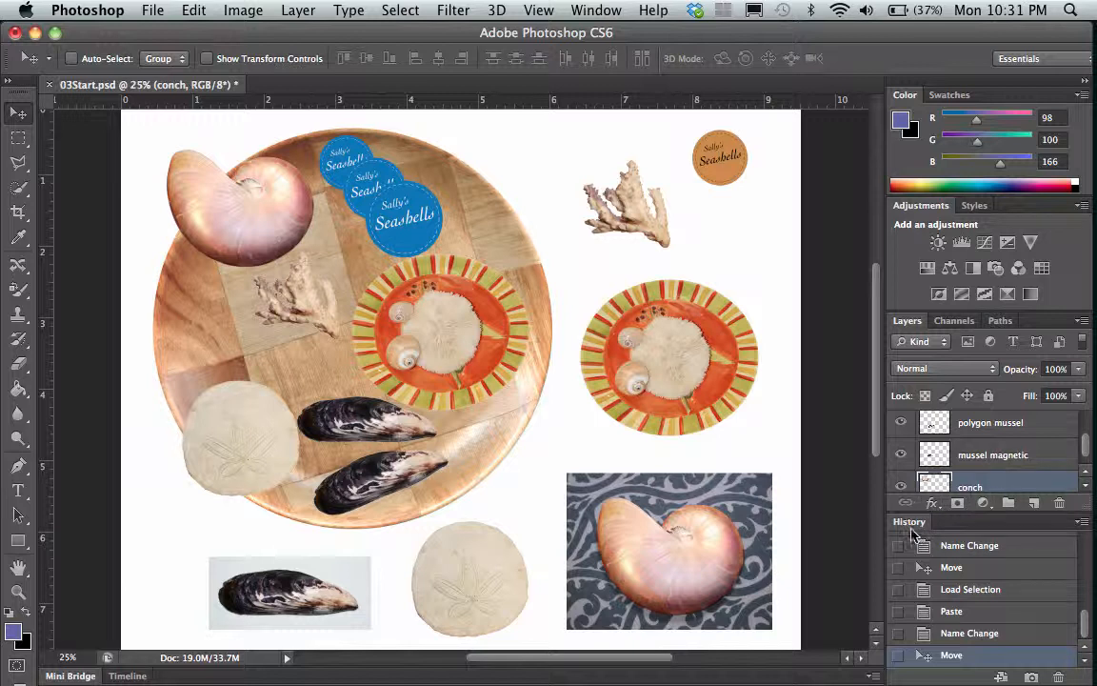
double_click(912, 523)
scroll(972, 559, "up", 1)
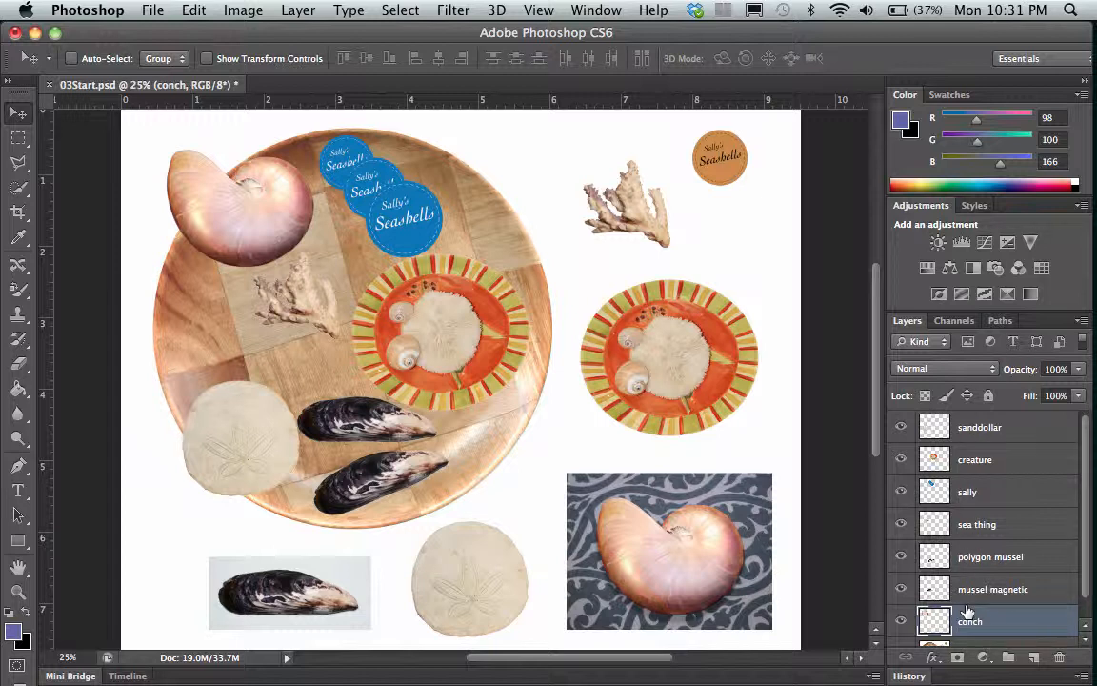
Shift the sanddollar layer's shell slightly up and outward on the wooden plate, away from the mussels, and widen the panel column.
left_click(991, 430)
mouse_move(243, 460)
left_mouse_down()
mouse_move(220, 431)
mouse_move(229, 451)
left_mouse_up()
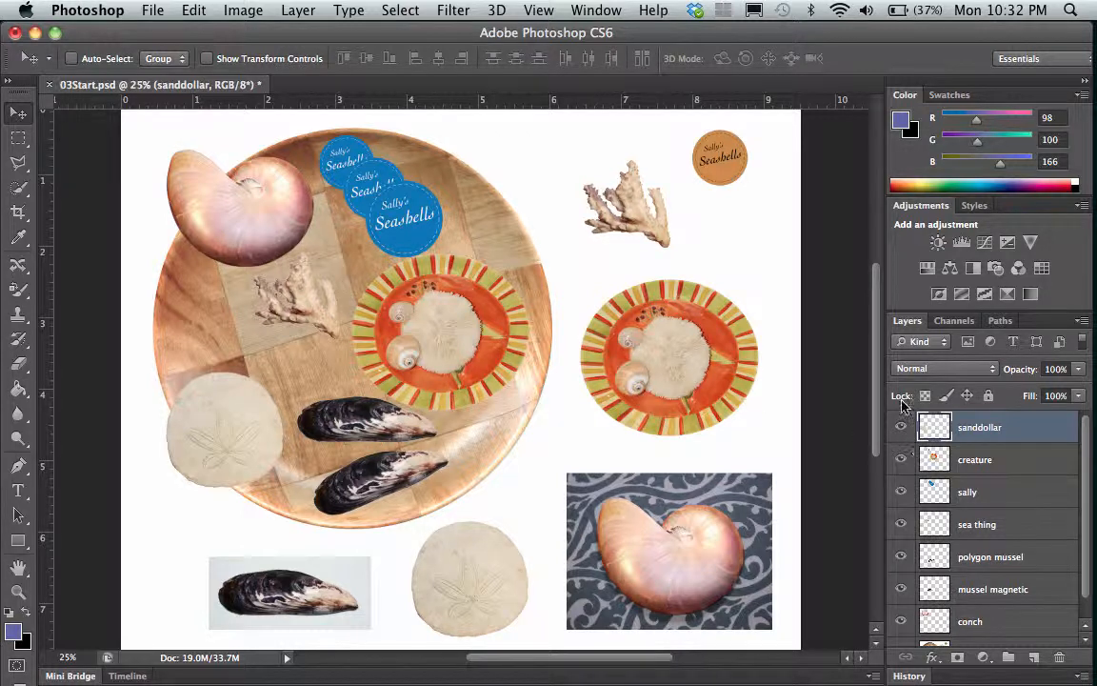
left_click_drag(883, 325, 763, 328)
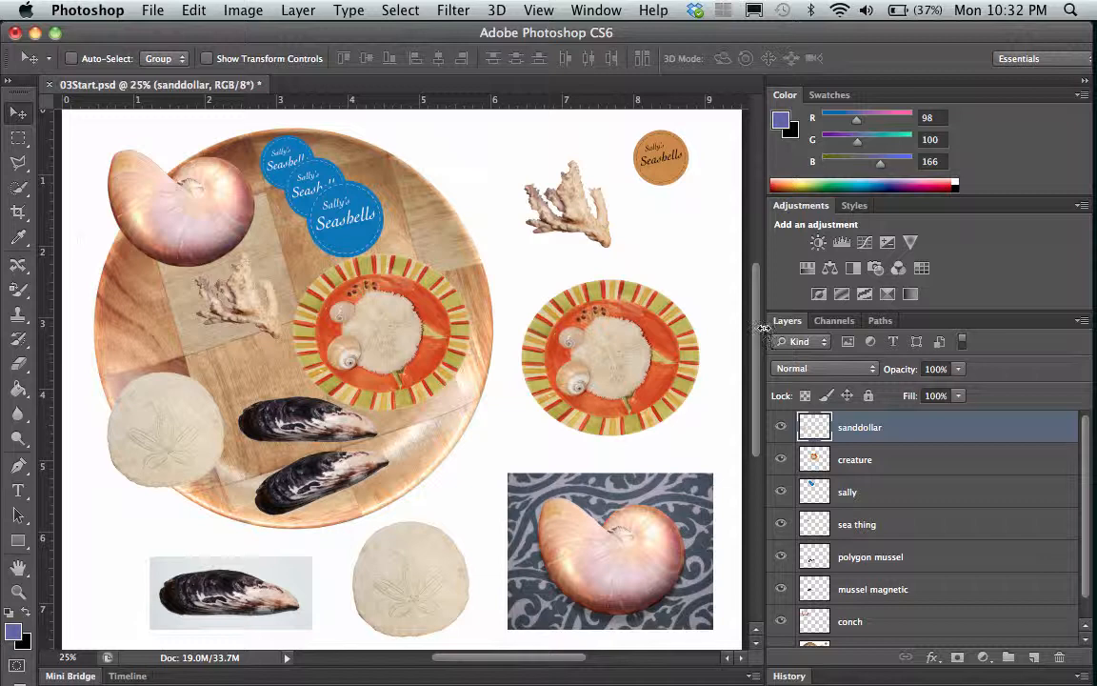